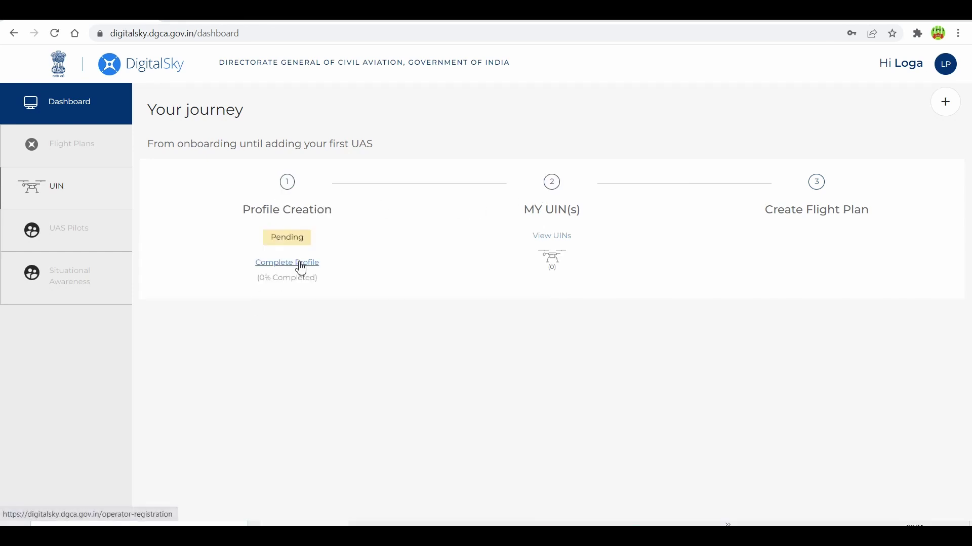
- Start completing the operator profile and confirm the name, email and mobile number
left_click(298, 262)
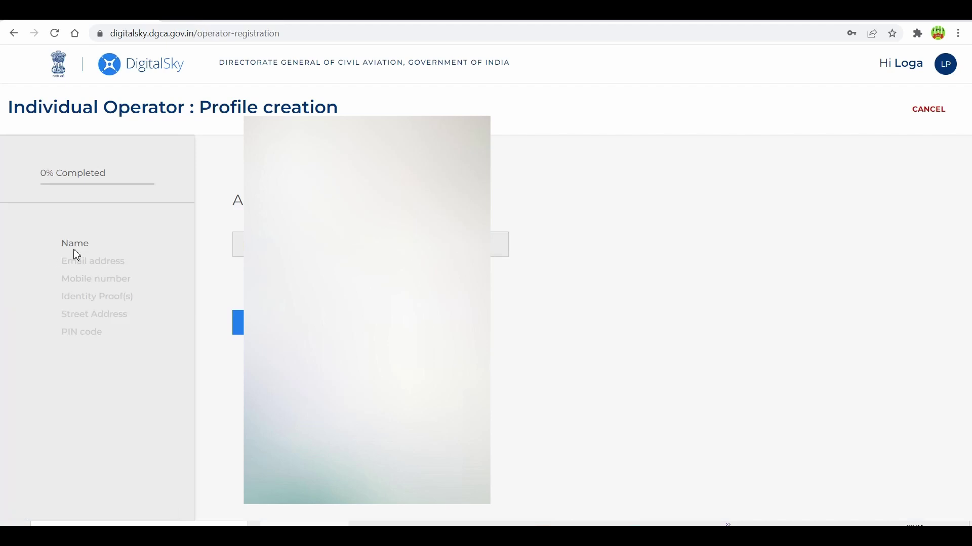
left_click(238, 322)
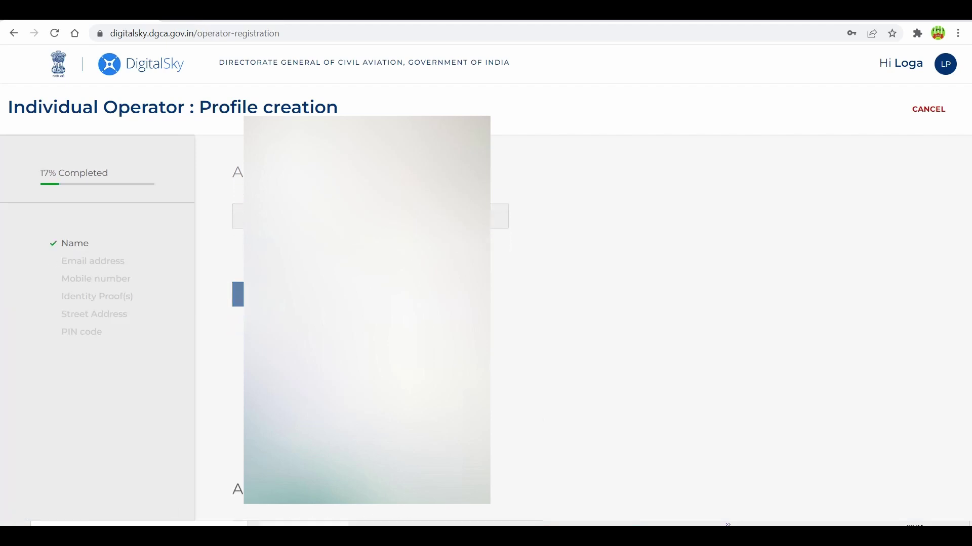
left_click(237, 322)
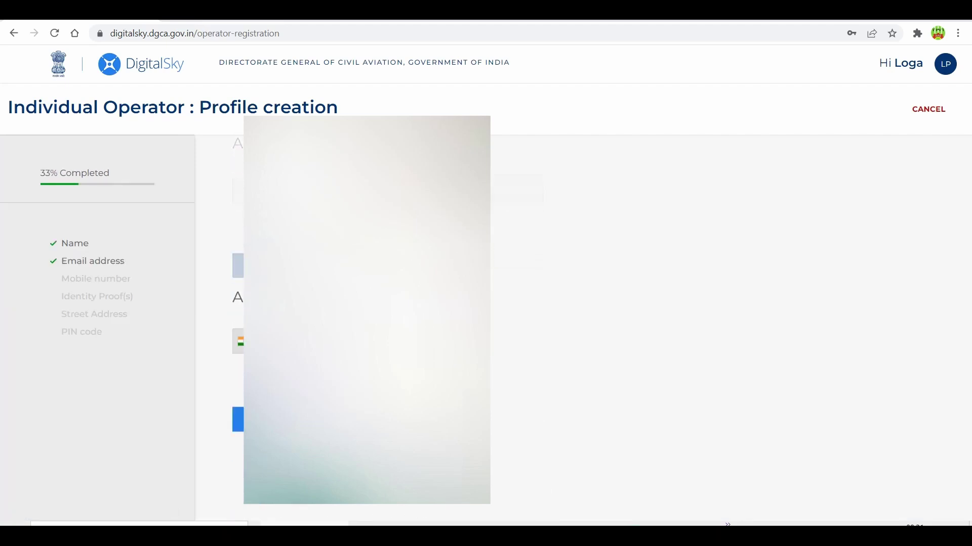
left_click(238, 323)
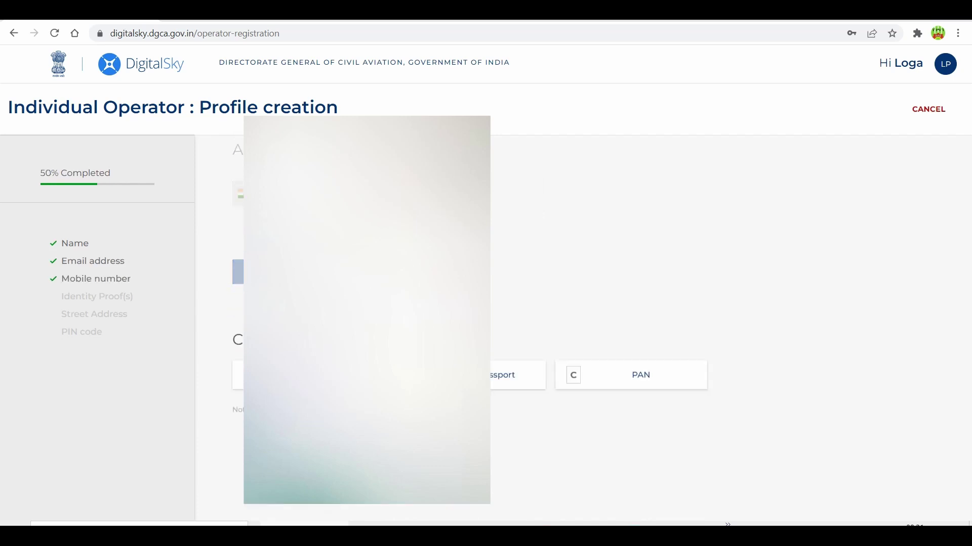
- Choose Aadhaar and Indian Passport as identity proofs and open the UIDAI offline e-kyc help
left_click(303, 248)
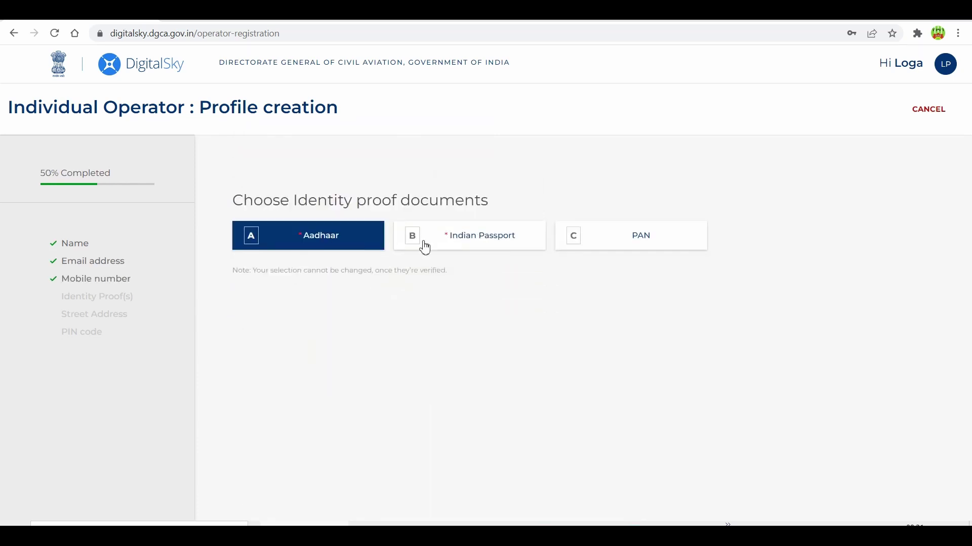
left_click(471, 241)
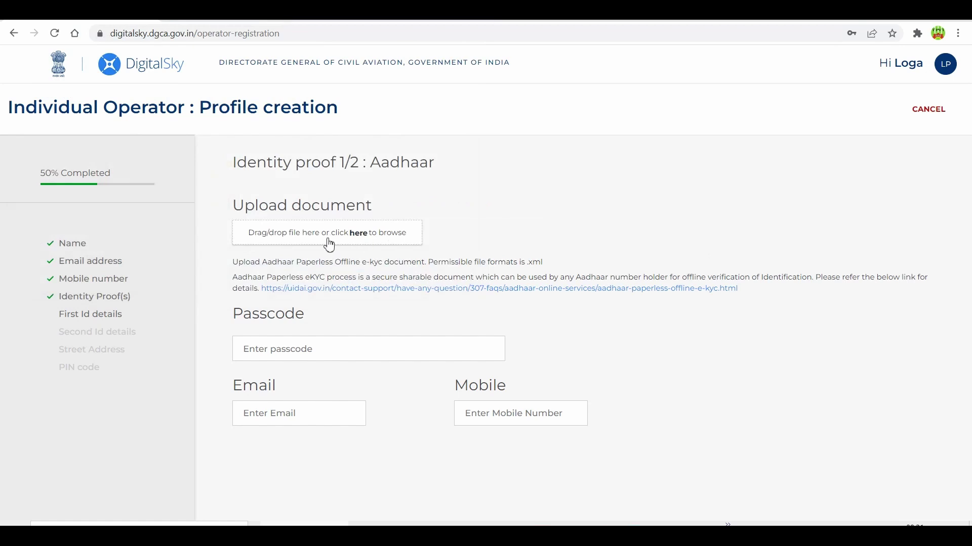
left_click(344, 299)
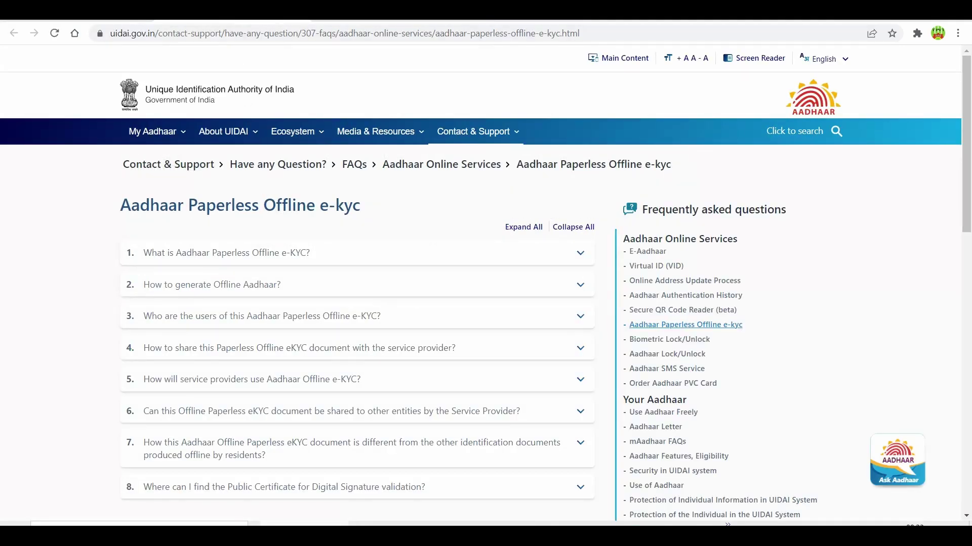
- Log in to the Aadhaar Paperless Offline e-kyc service using the captcha and mobile OTP
mouse_move(154, 132)
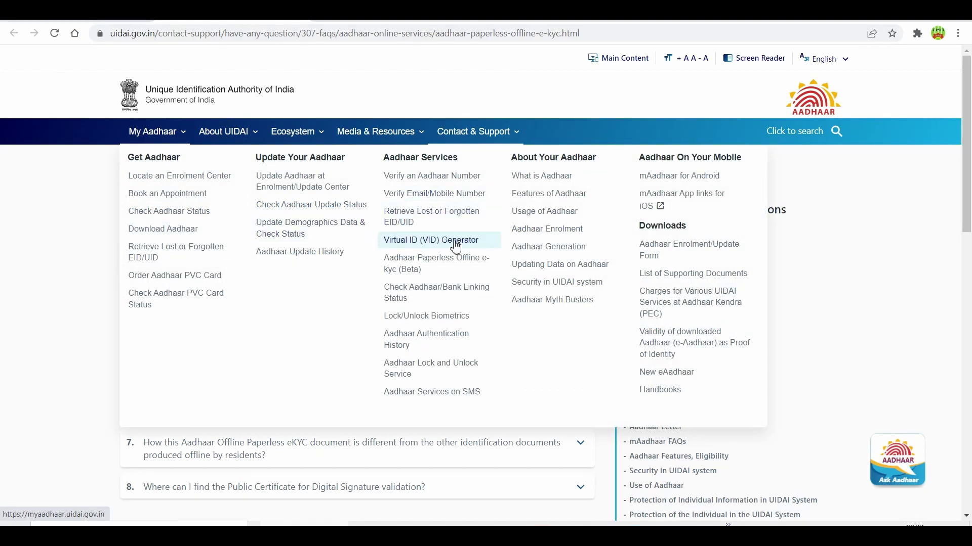
left_click(451, 266)
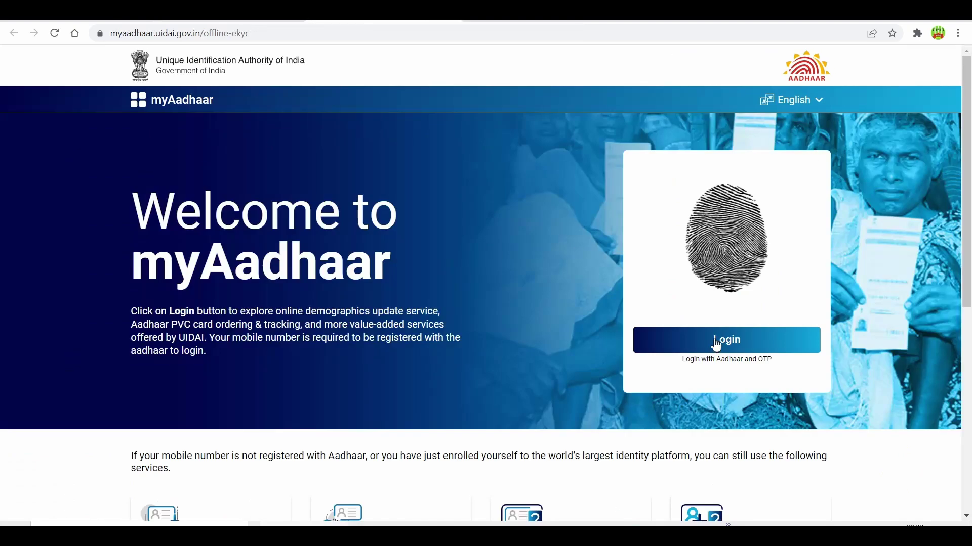
left_click(715, 342)
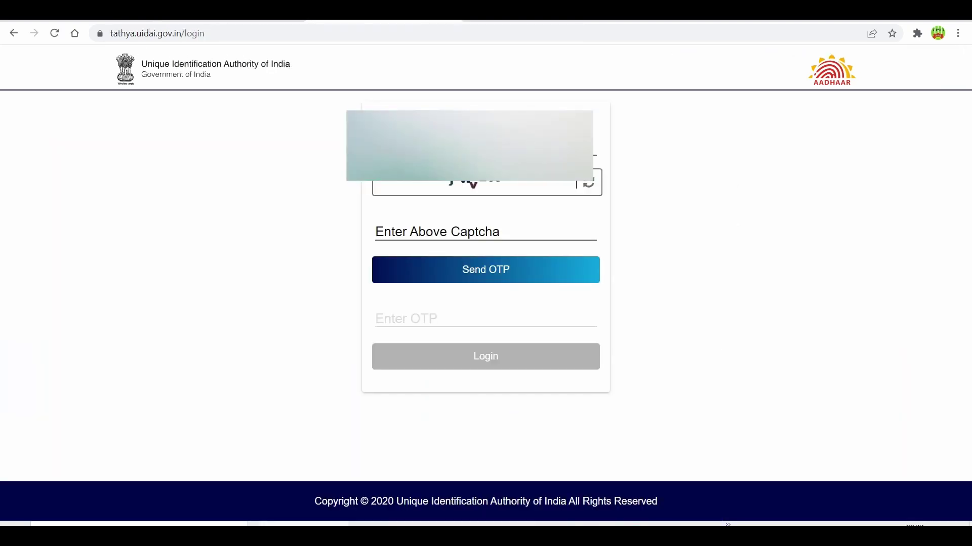
left_click(453, 228)
type("jwvz")
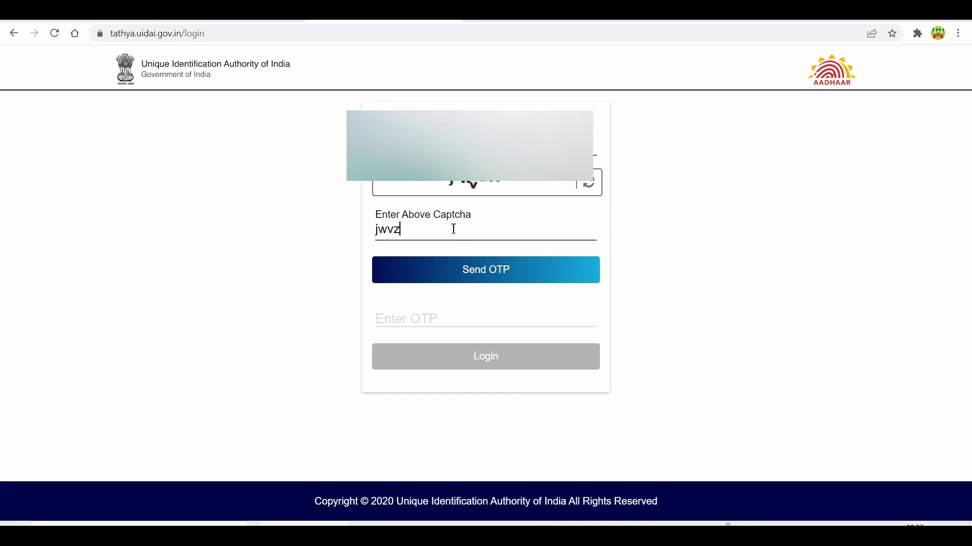
type("X")
left_click(489, 271)
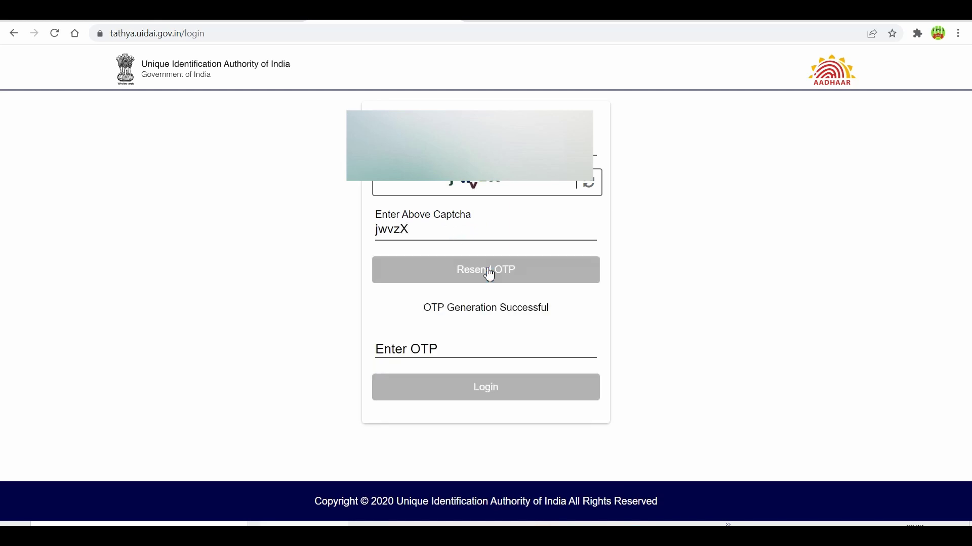
left_click(440, 355)
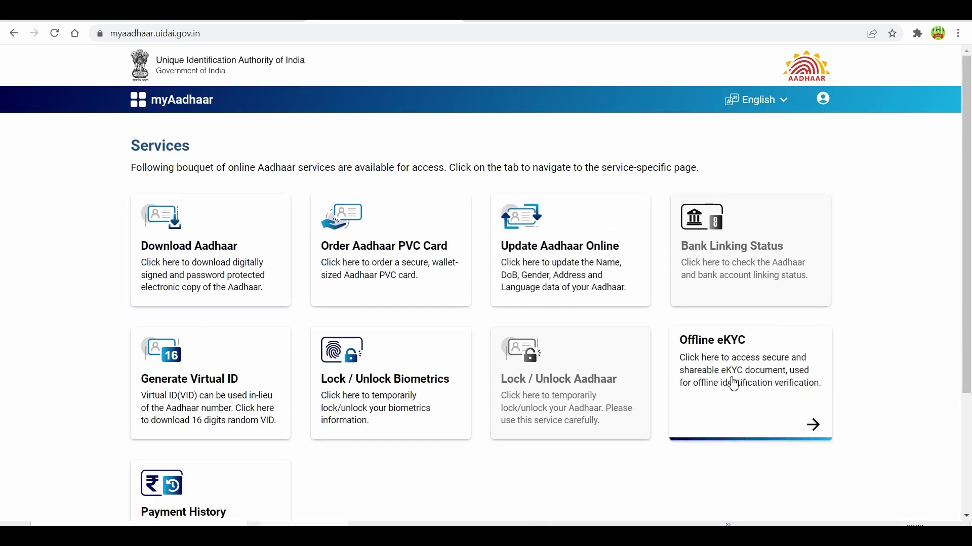
- Set a four-digit share code on the Offline eKYC page and download the ZIP file
left_click(723, 372)
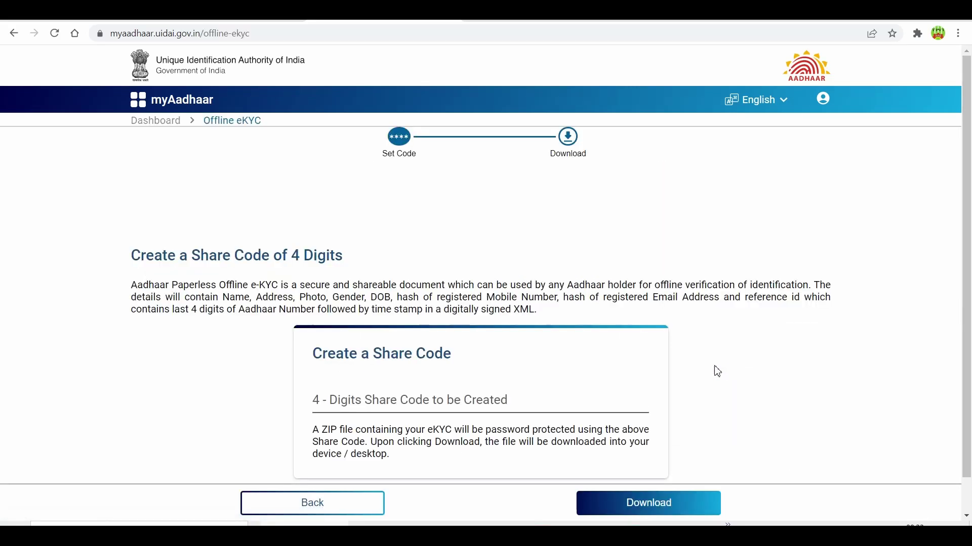
scroll(595, 360, "down", 1)
left_click(424, 368)
type("123")
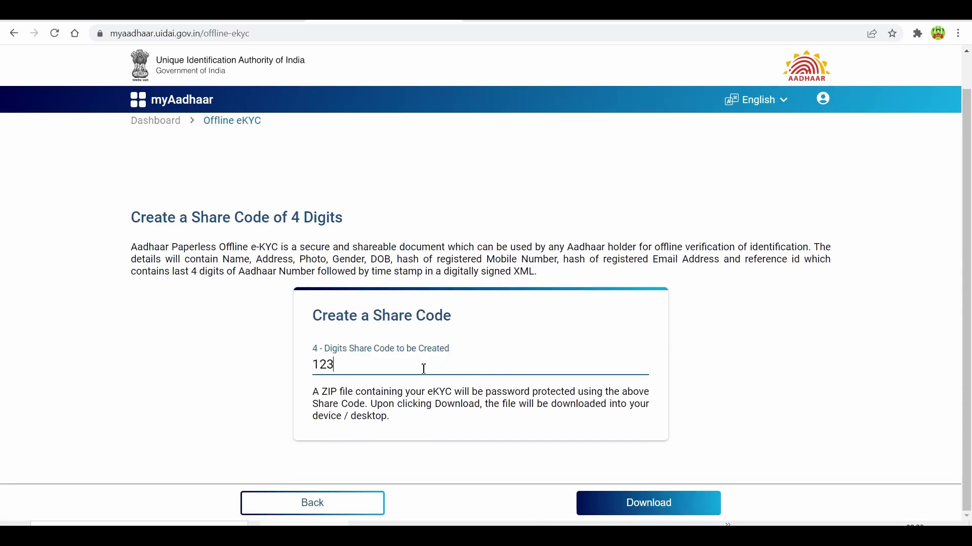
type("4")
left_click(658, 505)
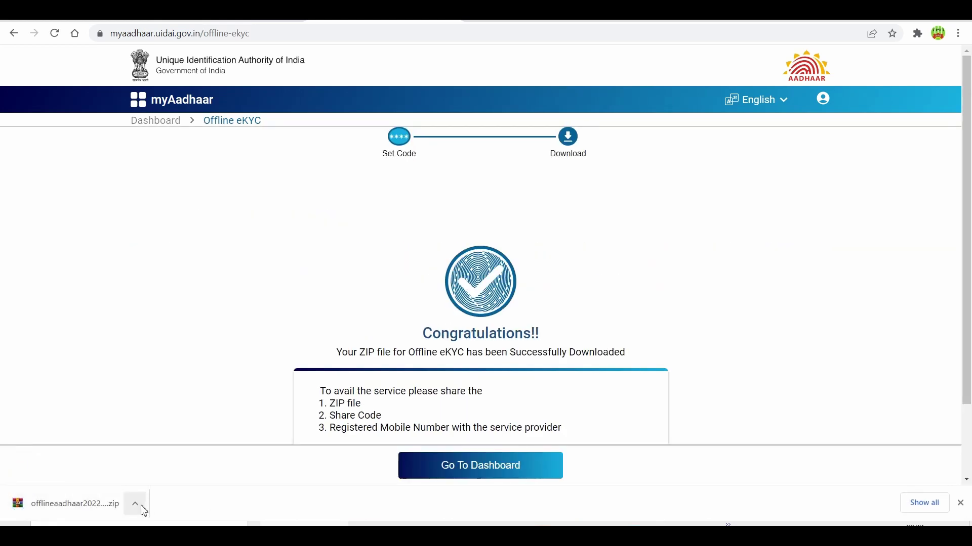
left_click(143, 511)
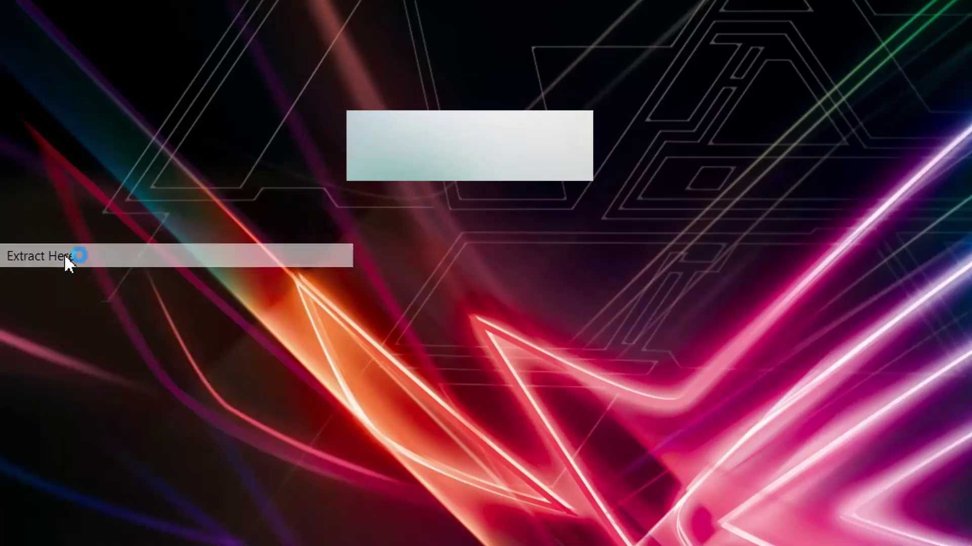
- Extract the Aadhaar ZIP to the desktop with the share code as password and check the XML
left_click(64, 253)
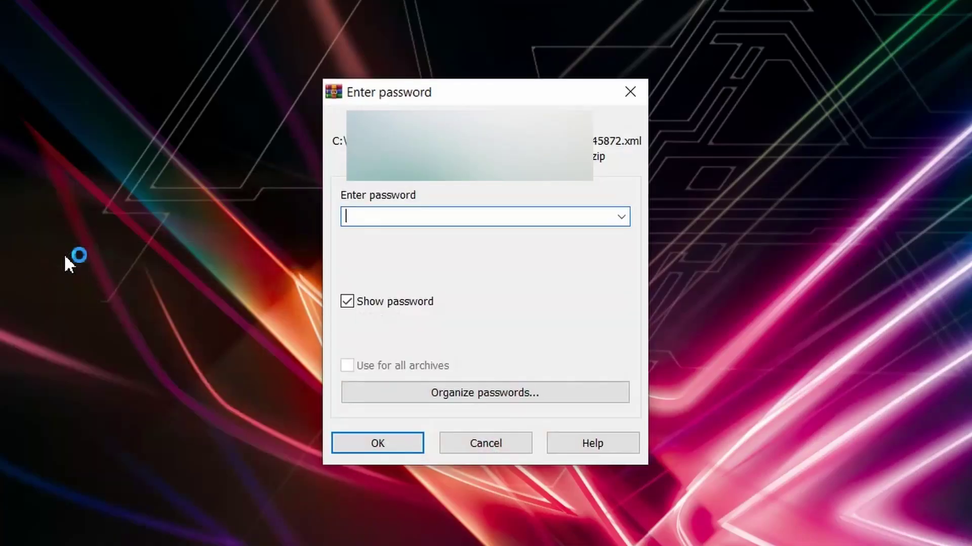
type("1234")
left_click(378, 448)
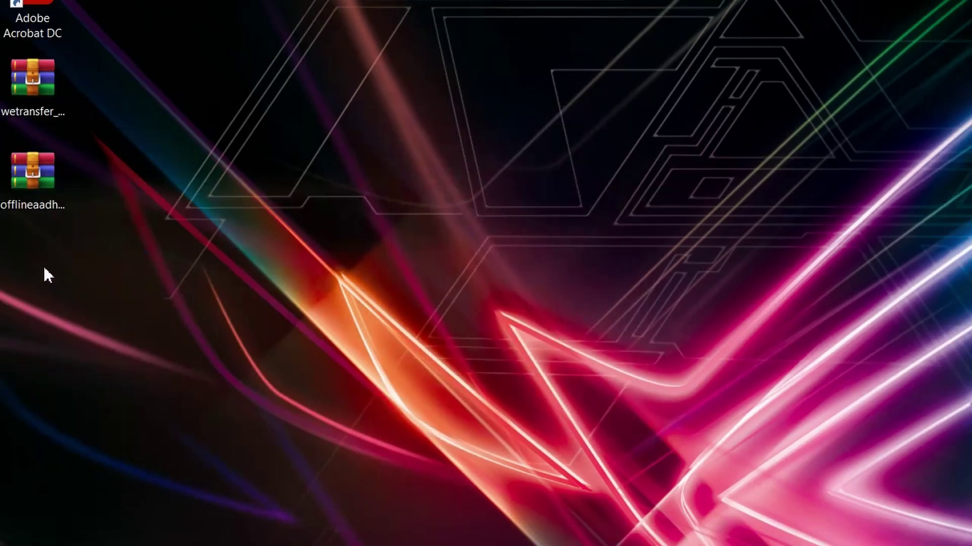
left_click(50, 281)
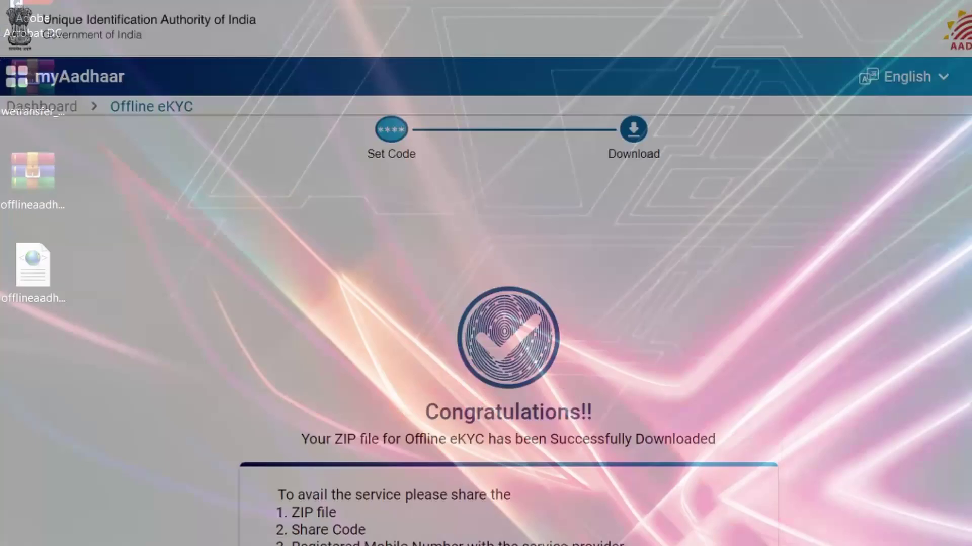
scroll(601, 348, "down", 1)
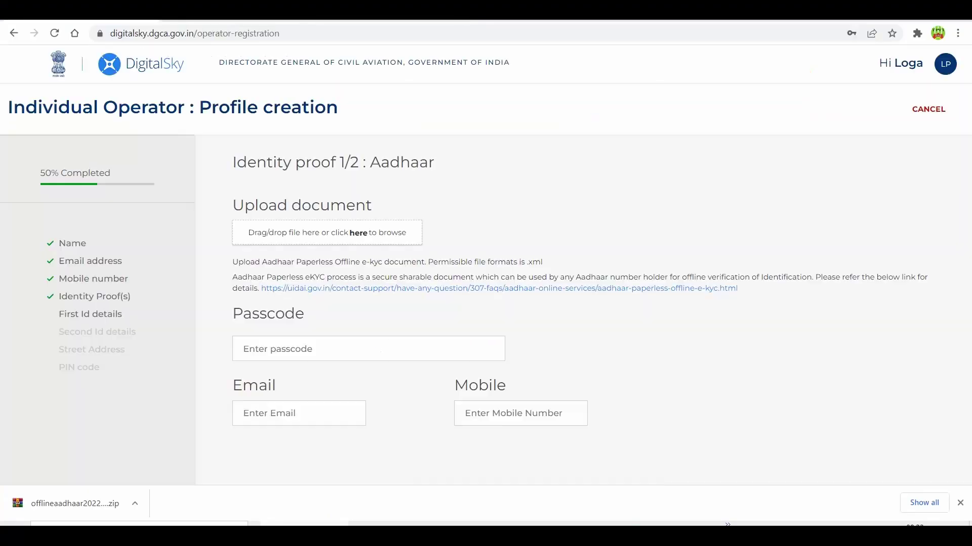
- Upload the extracted offline Aadhaar XML file and enter its share-code passcode
left_click(310, 228)
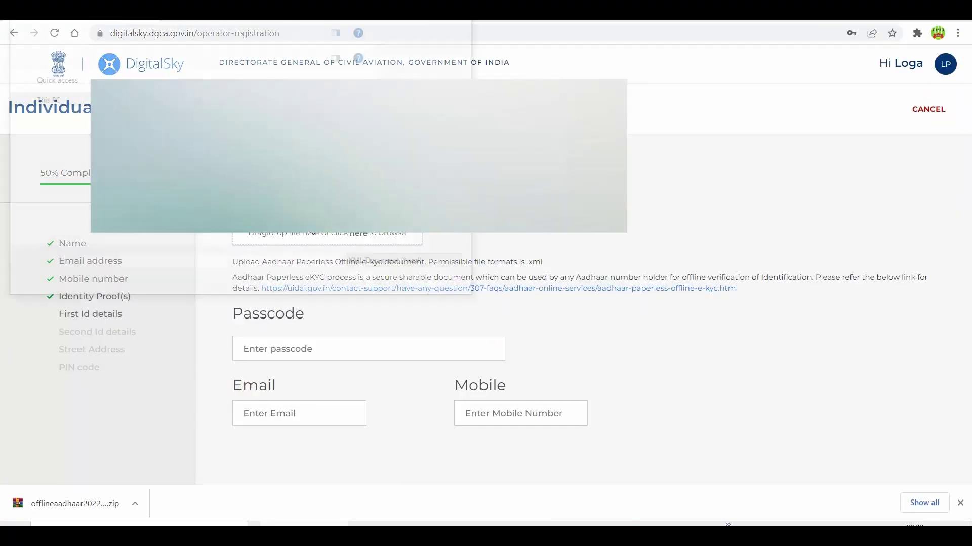
left_click(293, 239)
left_click(377, 283)
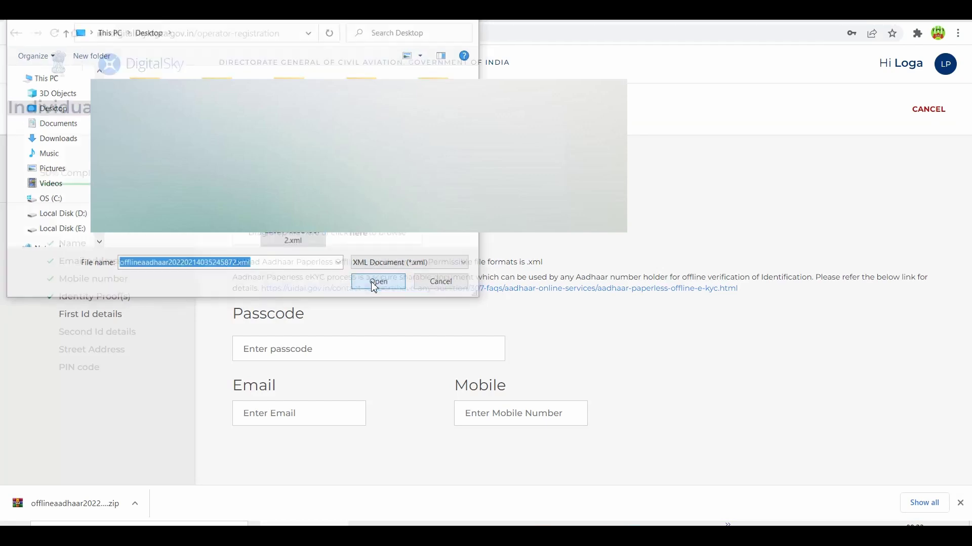
left_click(272, 356)
type("1234")
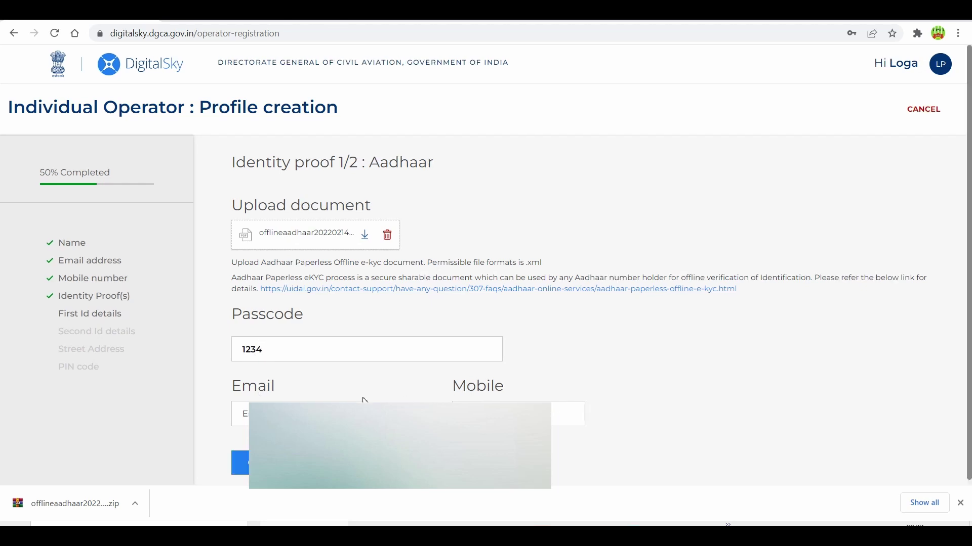
- Fill in the Aadhaar-linked email from saved suggestions and submit the identity details
left_click(278, 423)
scroll(278, 423, "down", 2)
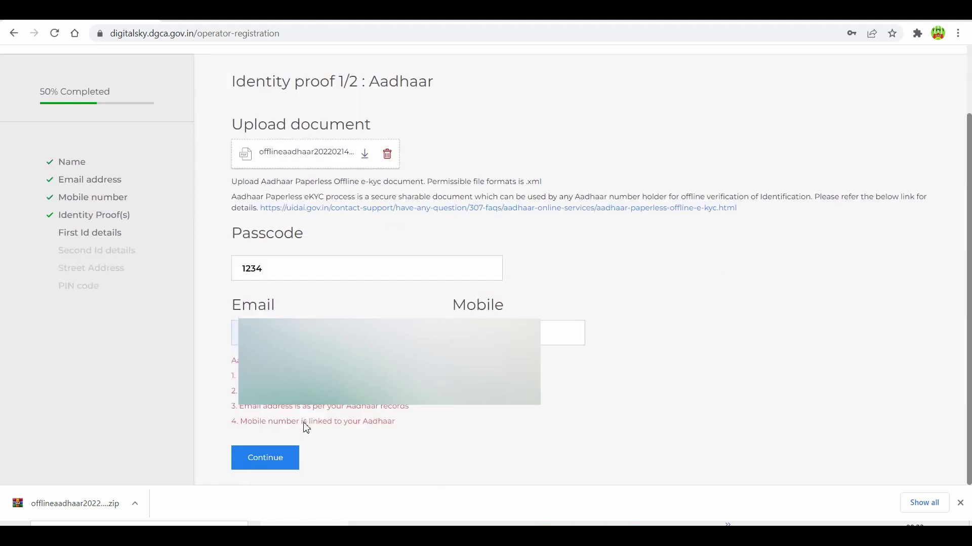
key("Down")
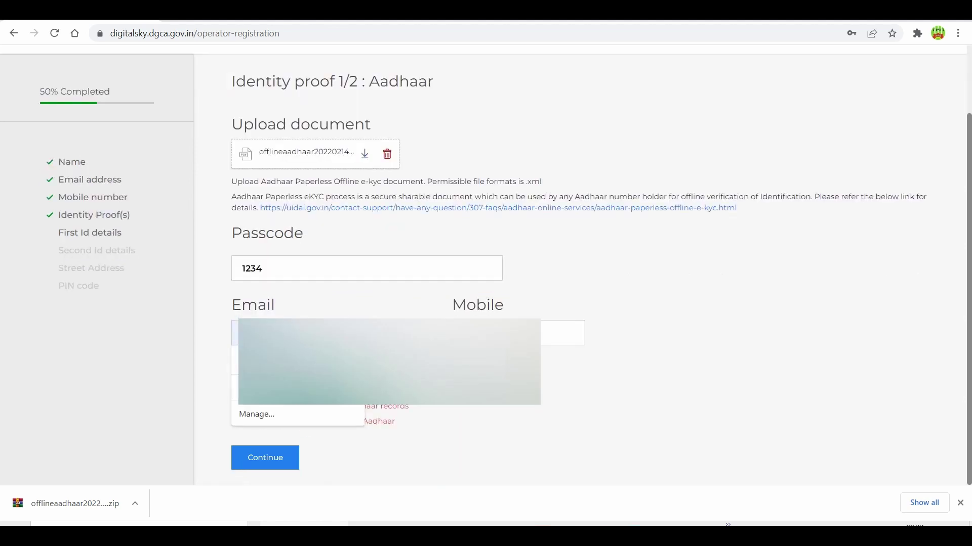
left_click(280, 457)
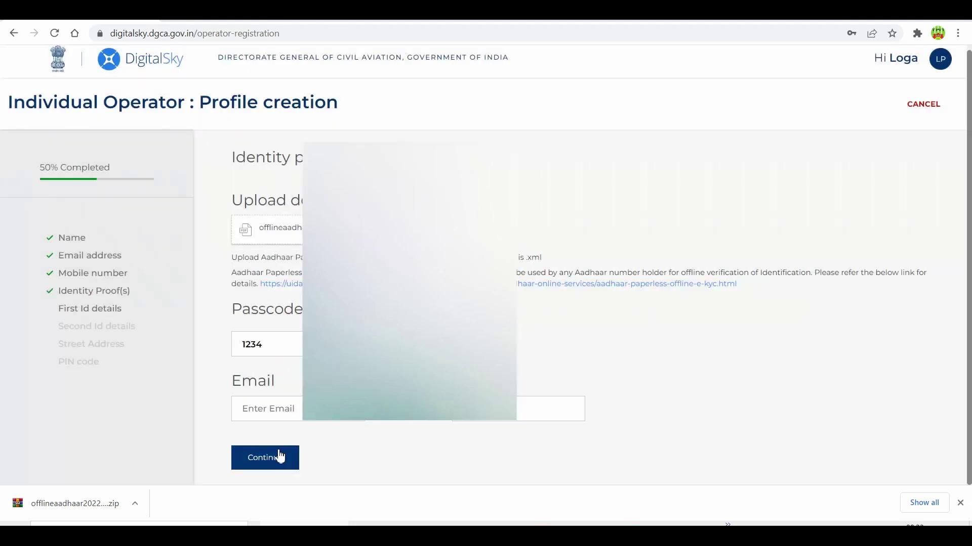
- Enter the Indian Passport details, including place of issue and expiry 4/15/2028, with its PDF
left_click(278, 458)
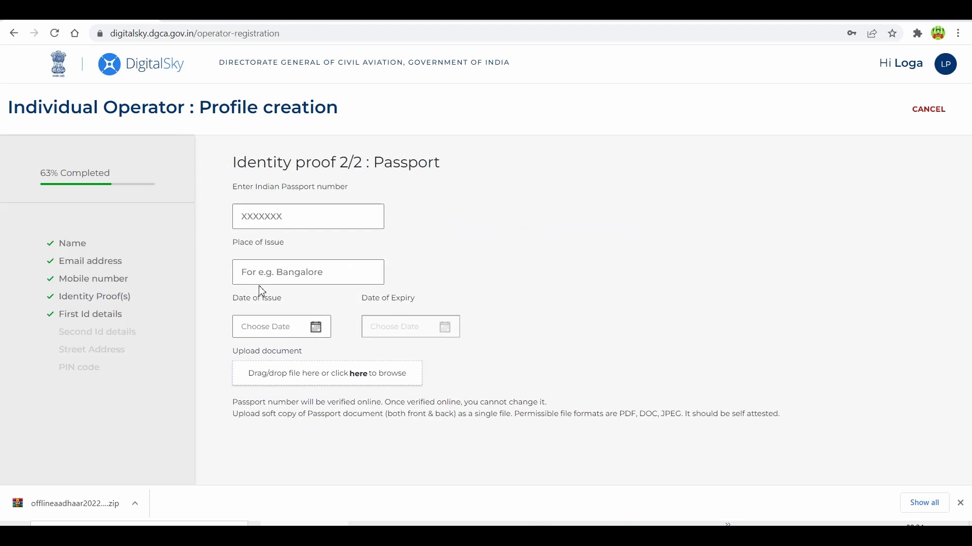
left_click(344, 272)
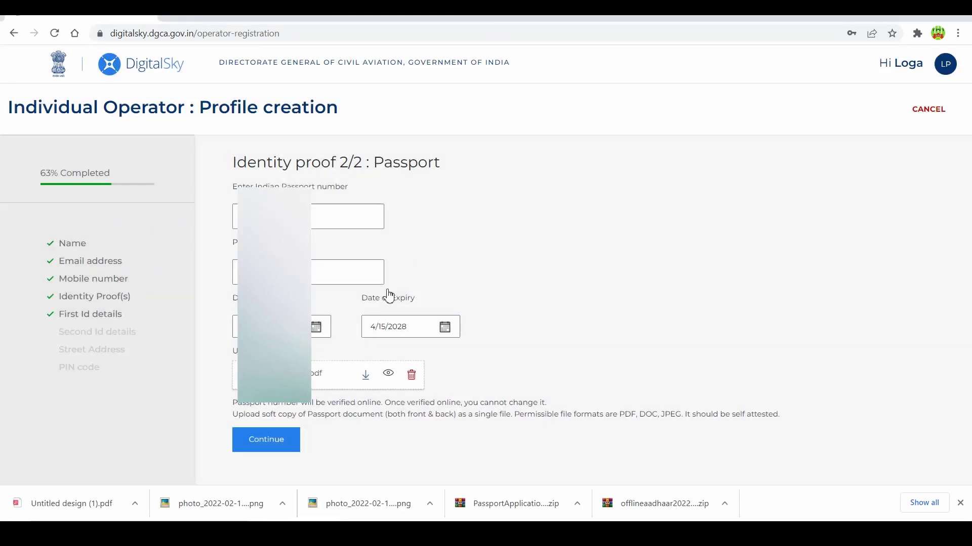
left_click(271, 444)
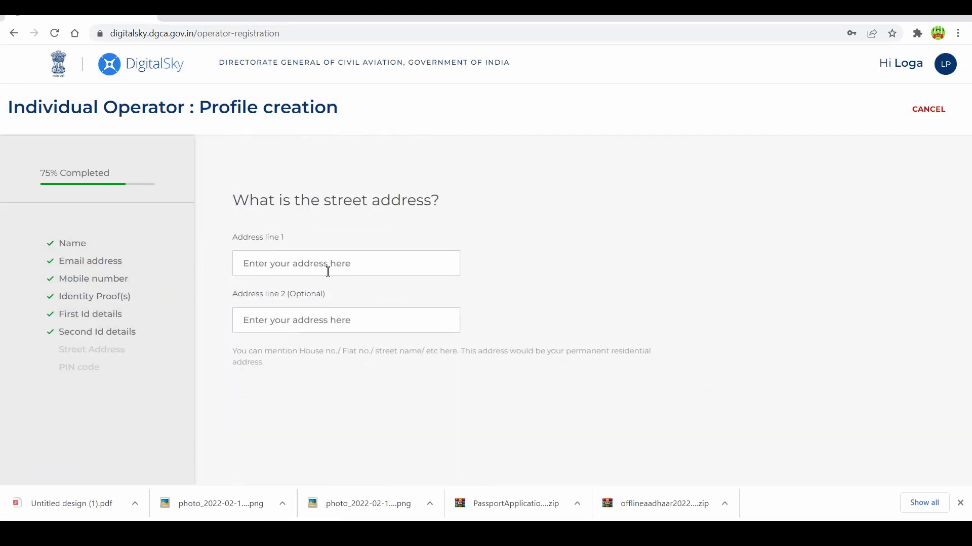
- Enter the street address and PIN code, looking up its city and state
left_click(391, 264)
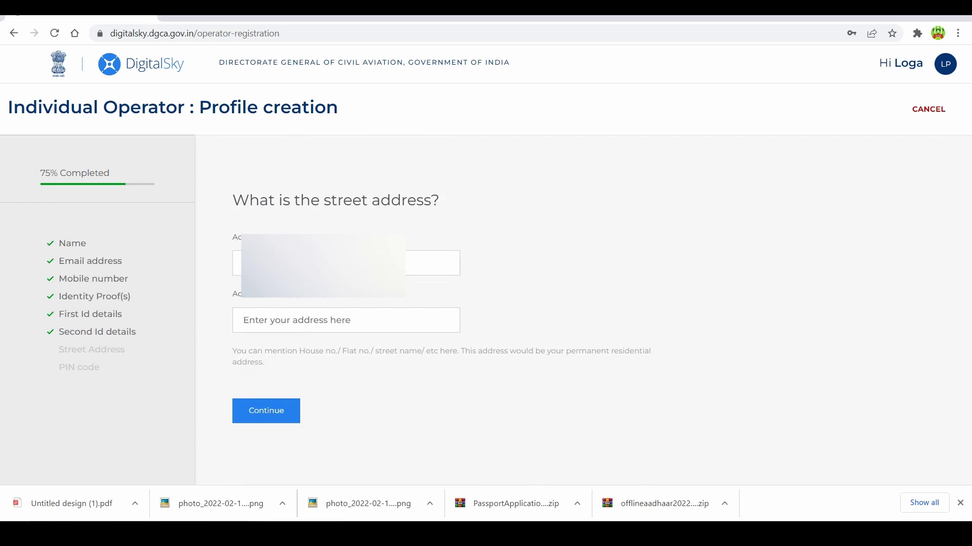
key("Return")
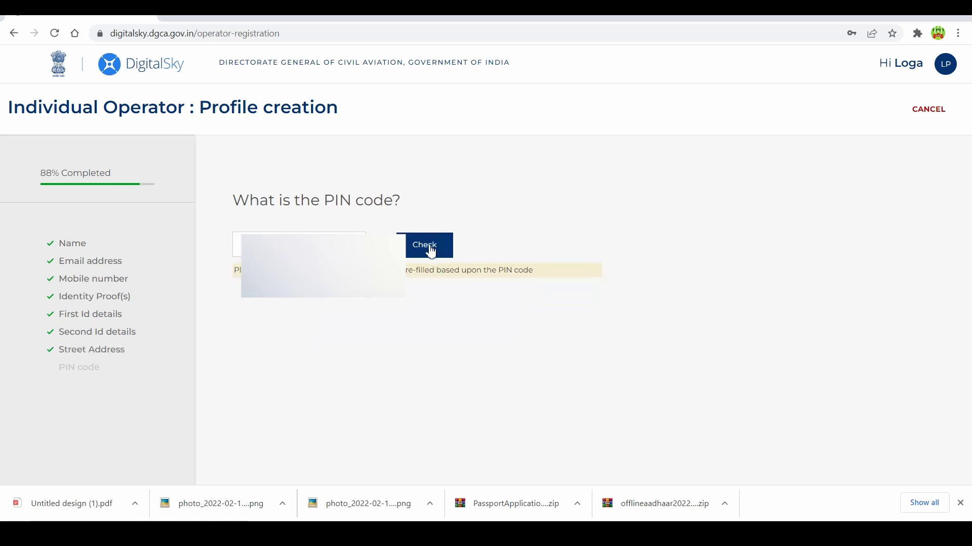
left_click(432, 249)
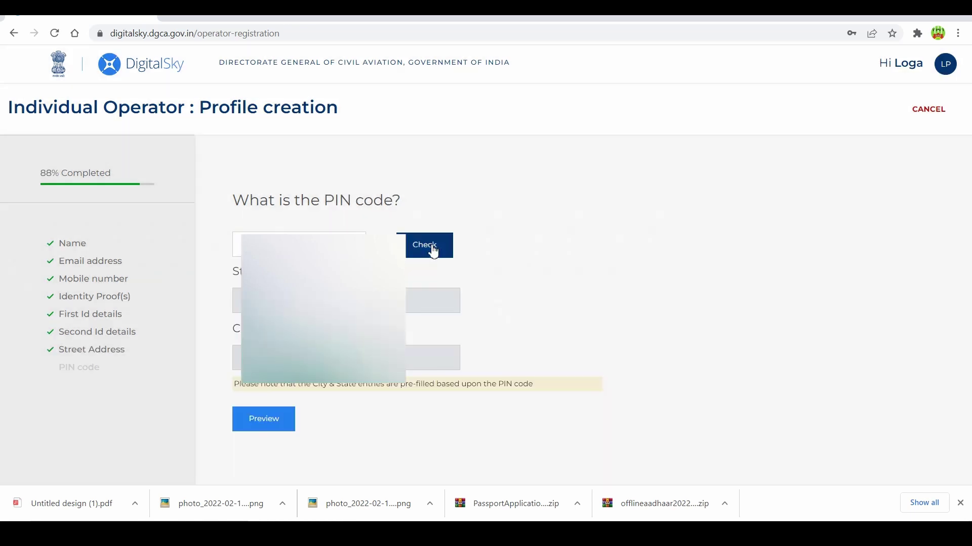
- Preview the profile, create it, and accept the truthfulness declaration
left_click(261, 420)
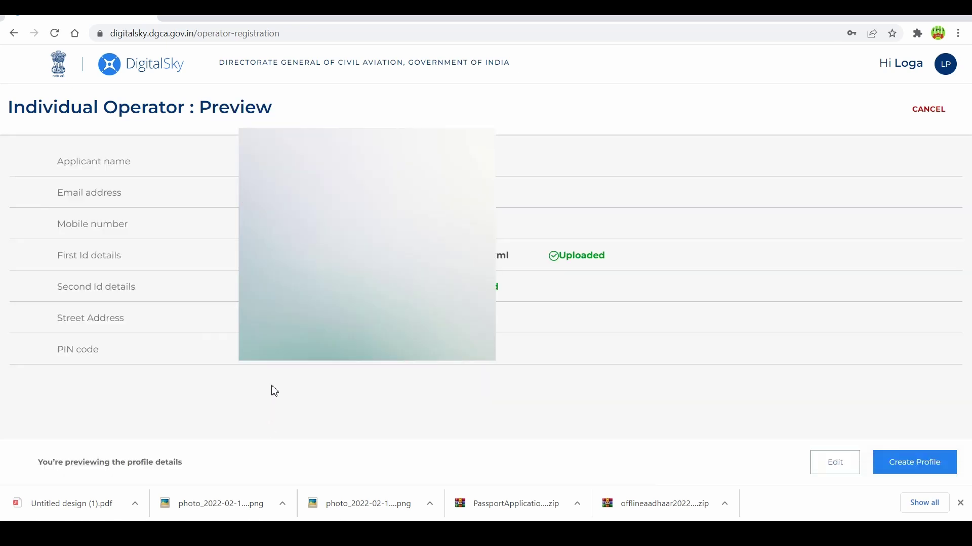
left_click(910, 462)
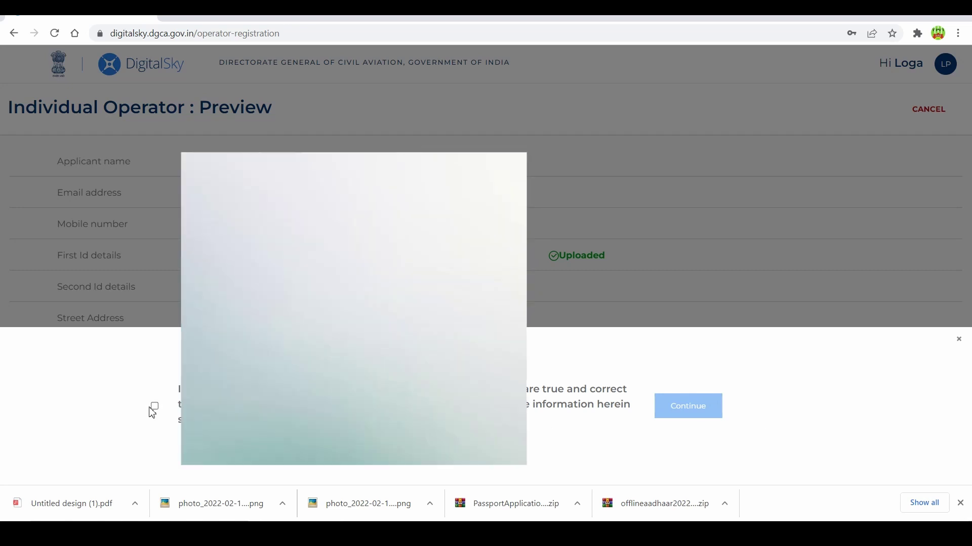
left_click(154, 406)
left_click(678, 411)
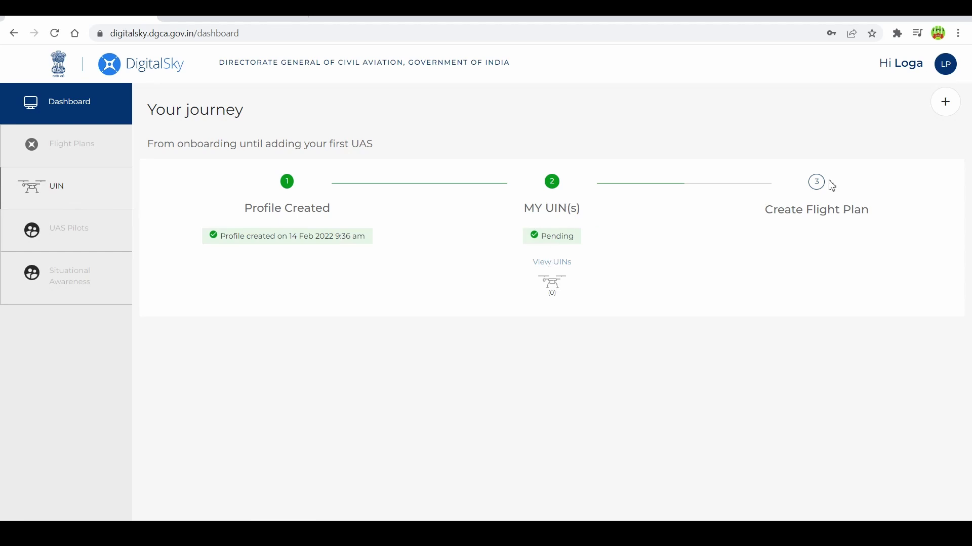
- Add a new UAS serial number, search manufacturer DJI and pick the MAVIC MINI model
left_click(946, 104)
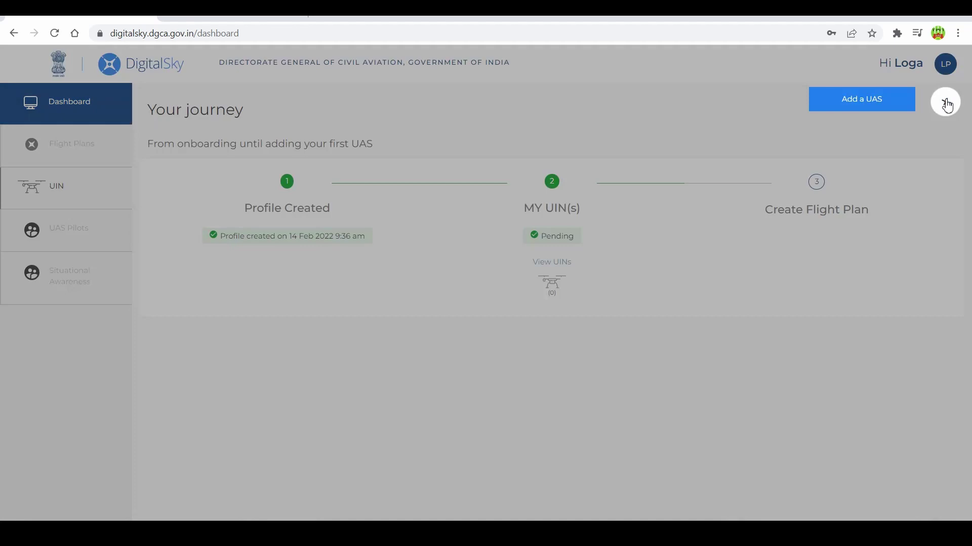
left_click(868, 104)
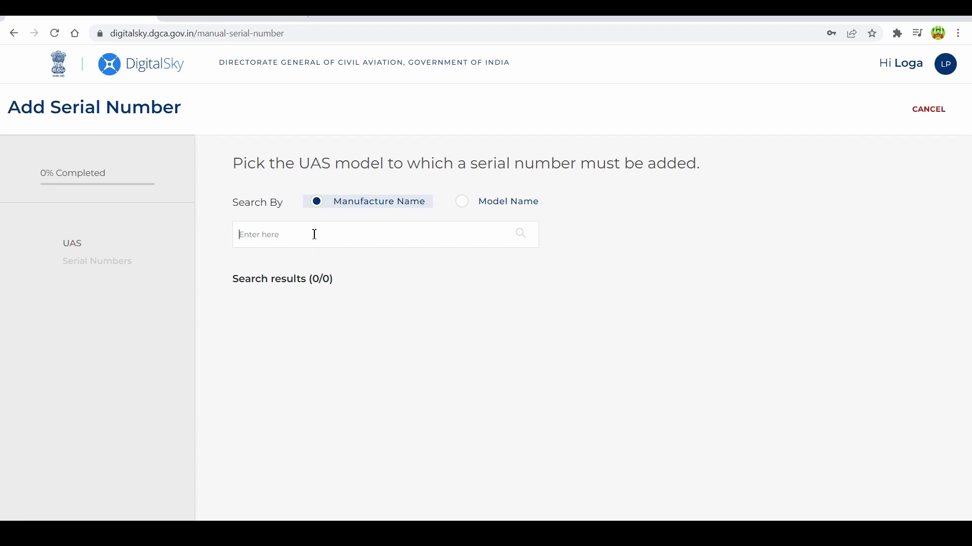
type("DJI")
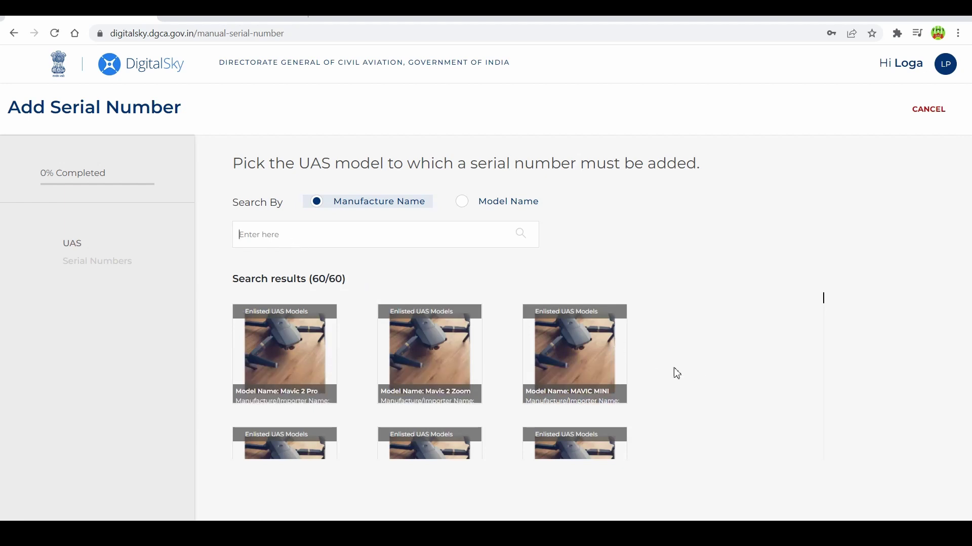
scroll(679, 336, "down", 1)
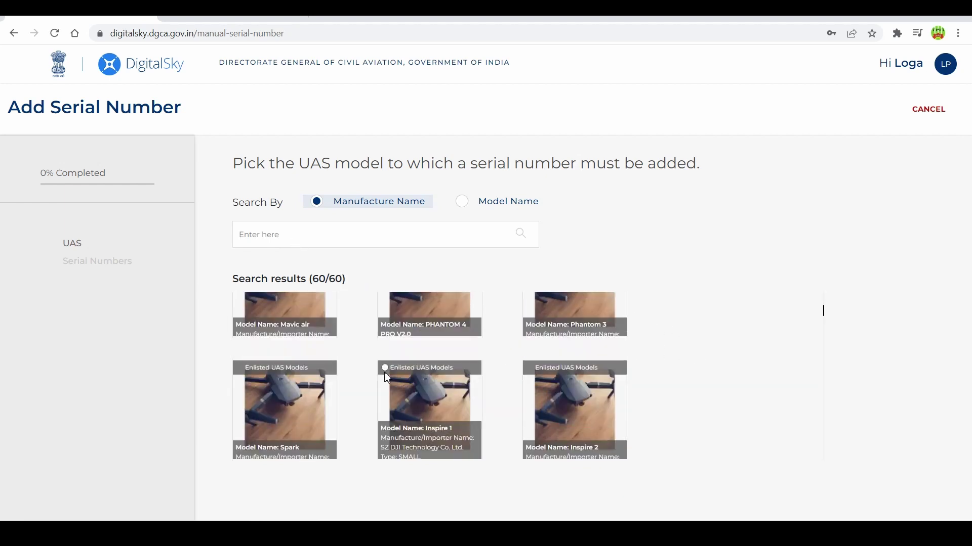
scroll(430, 415, "down", 2)
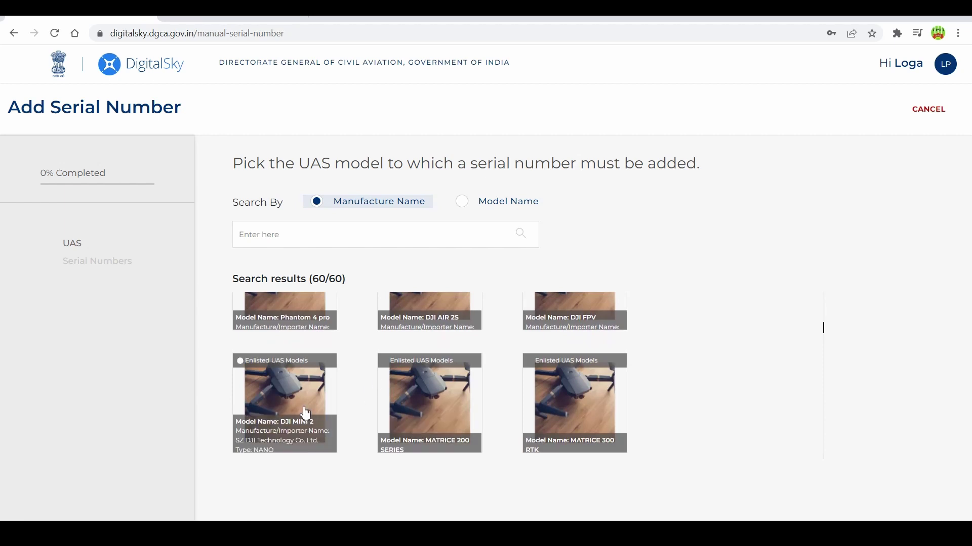
scroll(360, 393, "up", 3)
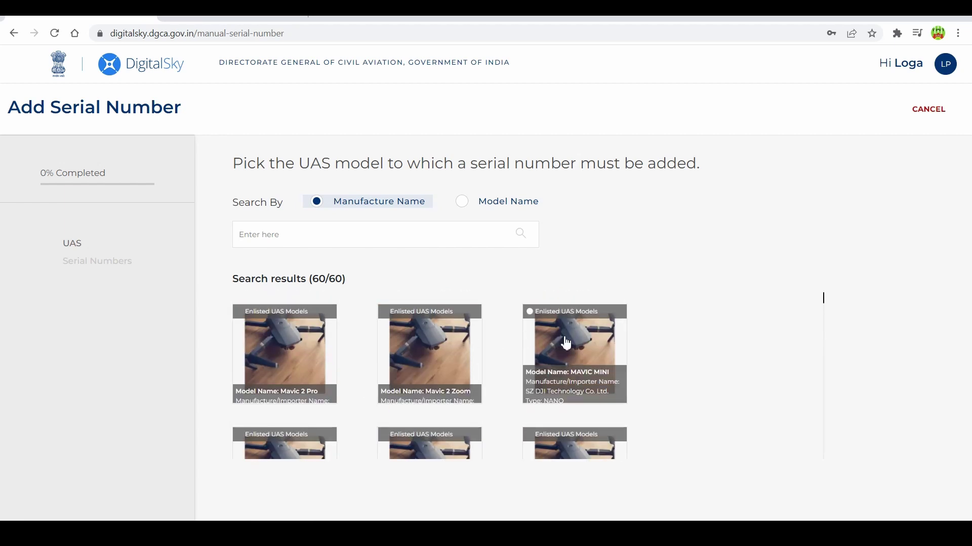
left_click(564, 341)
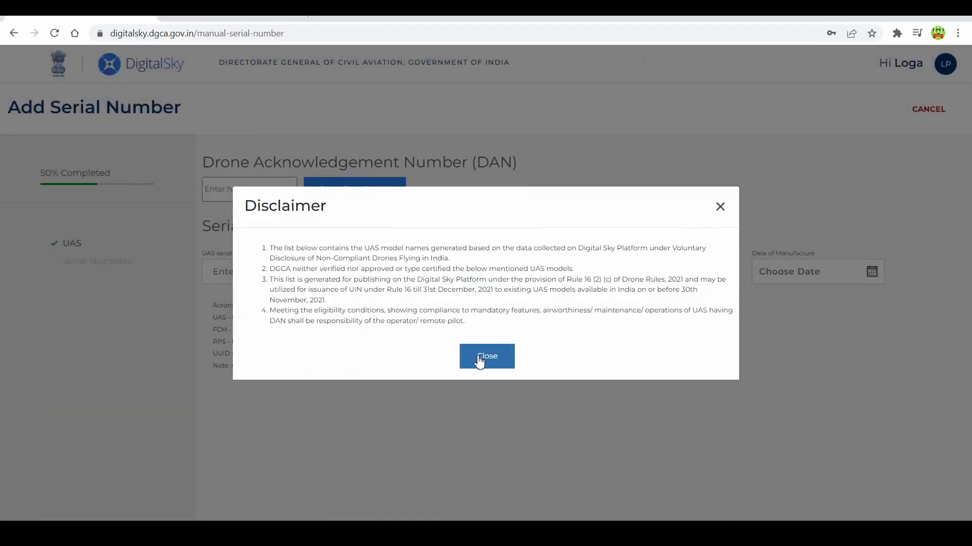
- Enter the DAN, fetch its MAVIC MINI details, and paste the drone's UUID
left_click(479, 361)
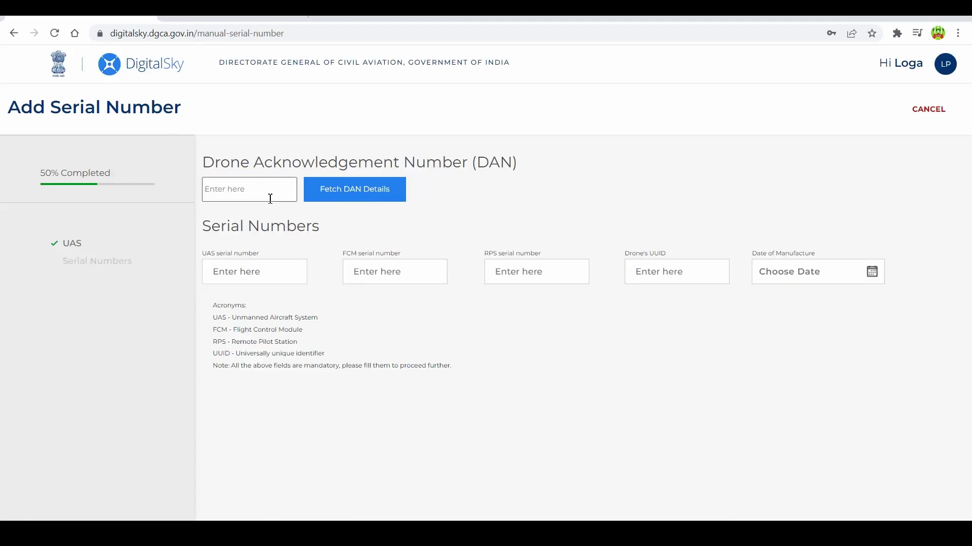
left_click(253, 180)
left_click(232, 191)
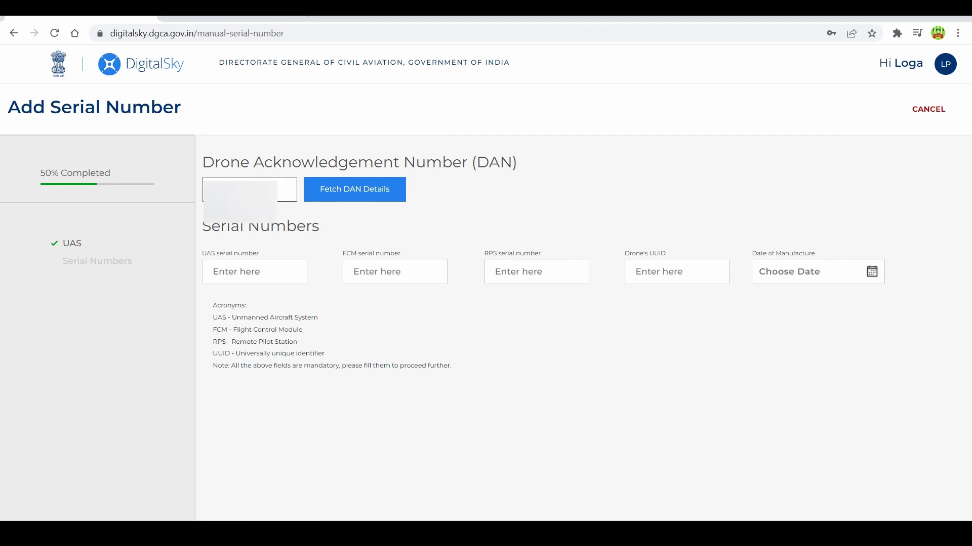
left_click(343, 191)
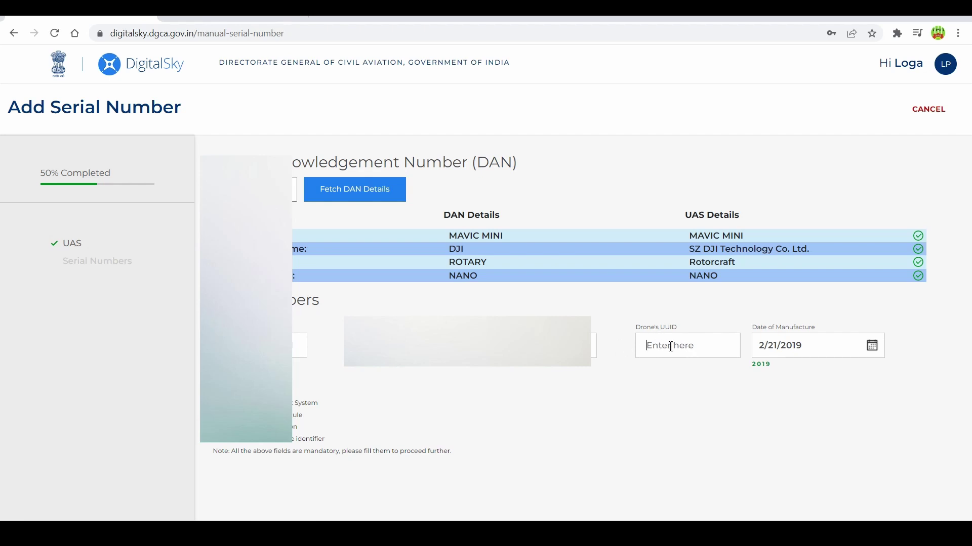
key("ctrl+v")
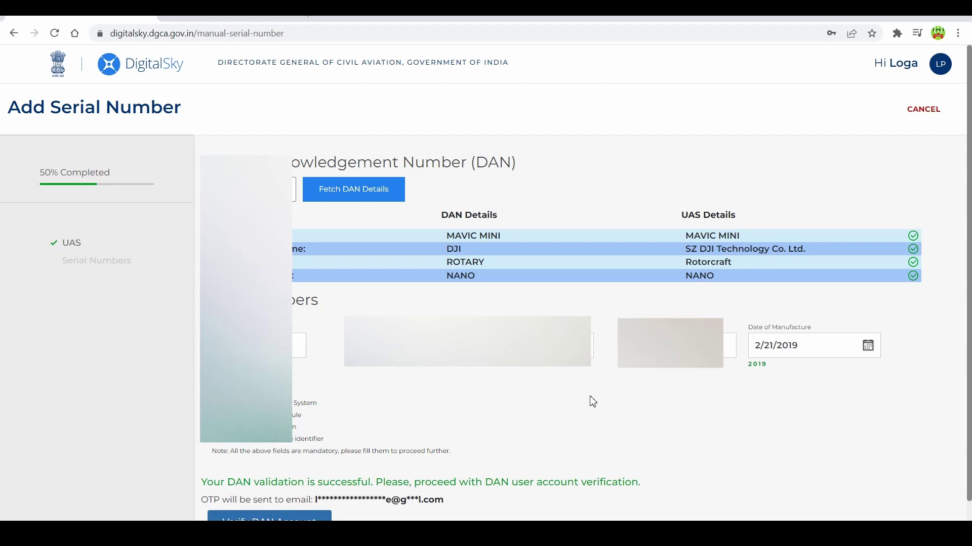
scroll(594, 396, "down", 1)
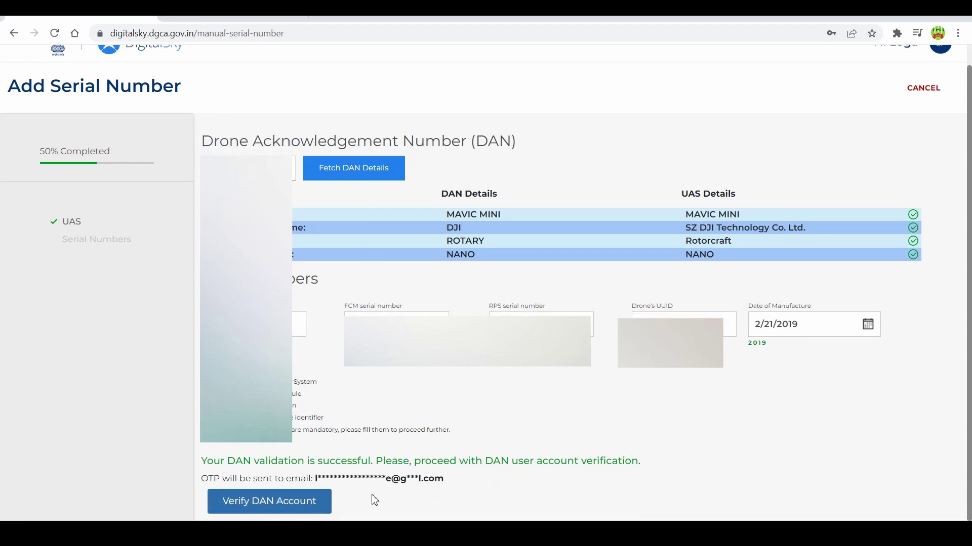
- Verify the DAN account with the emailed code and submit the serial numbers with the declaration
left_click(301, 501)
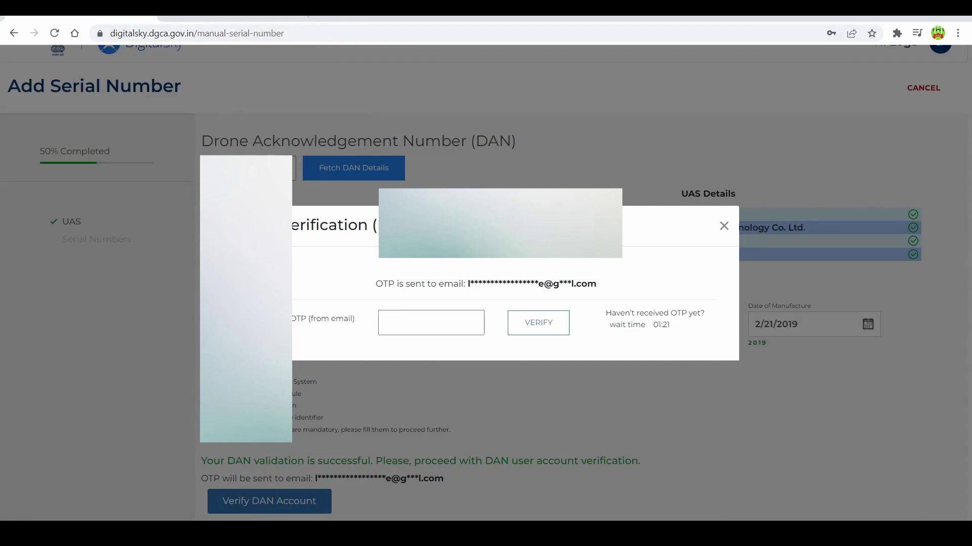
left_click(521, 325)
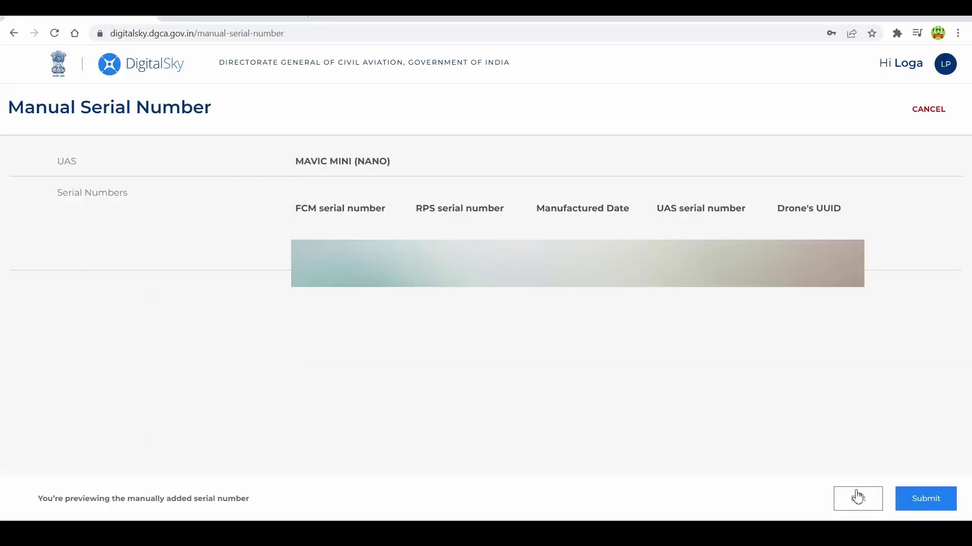
left_click(930, 498)
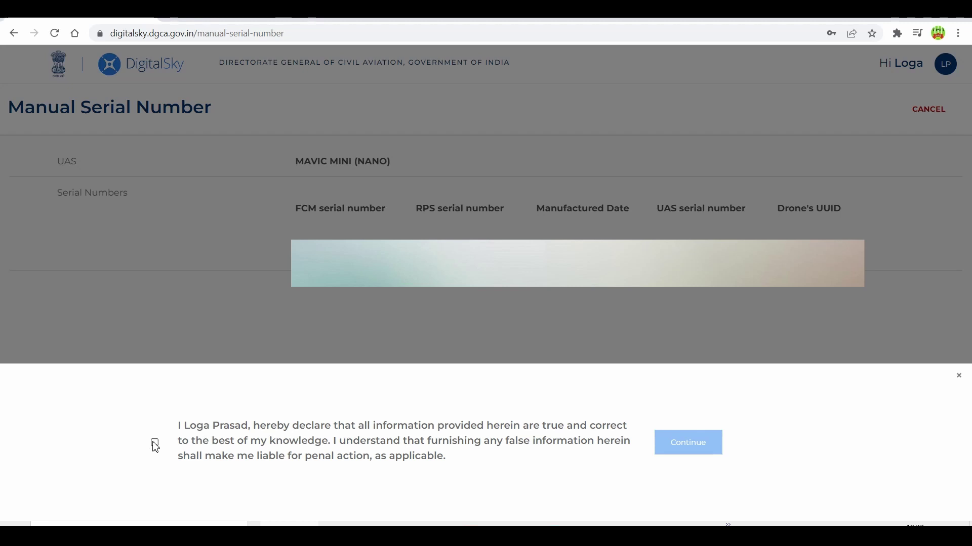
left_click(155, 445)
left_click(716, 452)
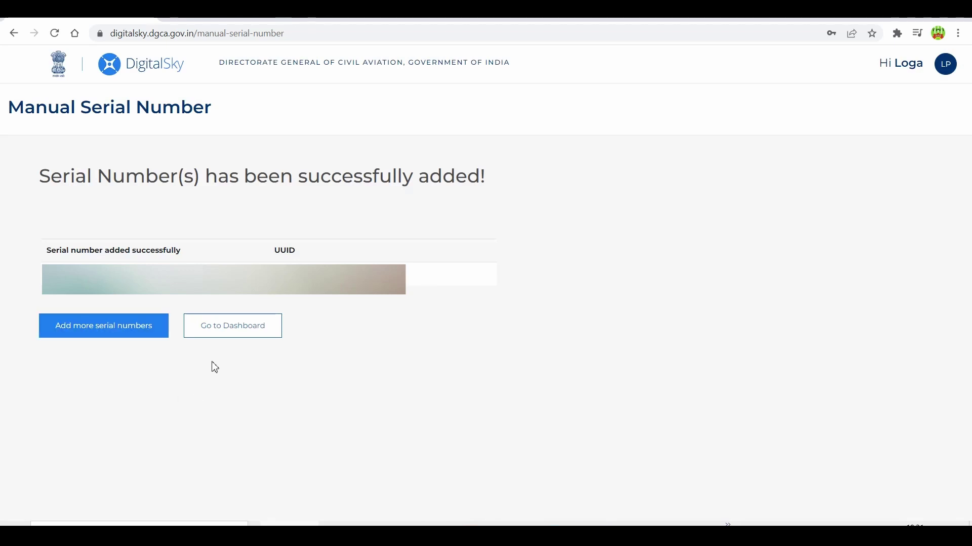
- From the dashboard's UIN section, open My List of UAS and apply for the DJI drone's UIN
left_click(221, 337)
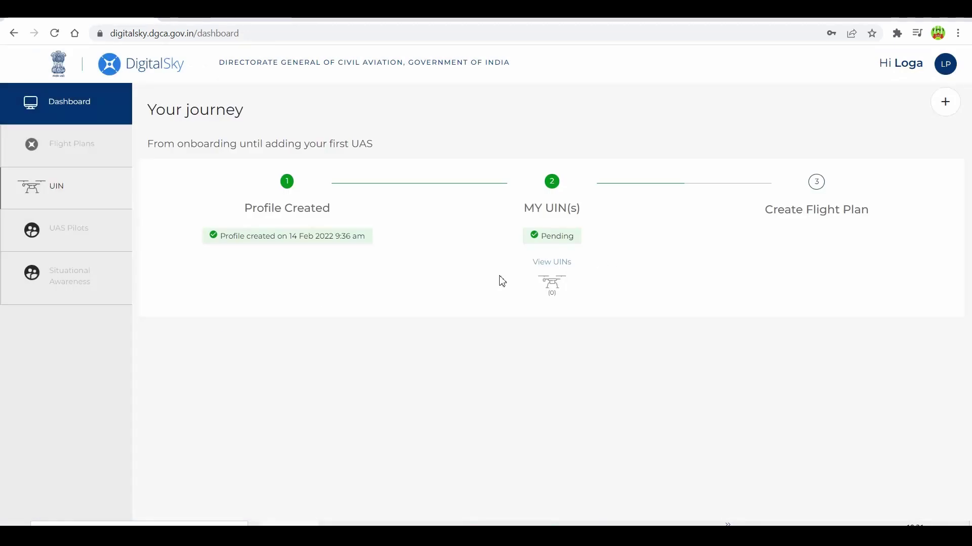
left_click(59, 188)
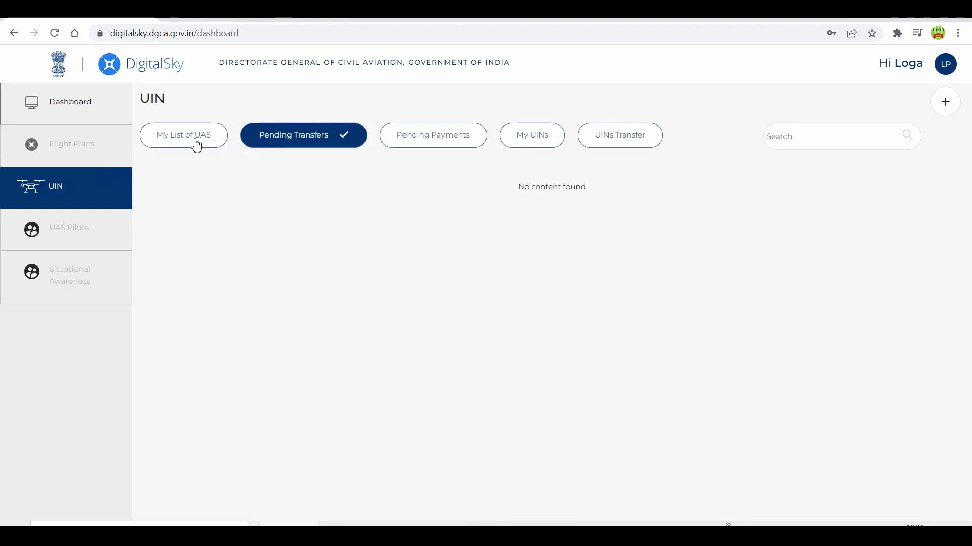
left_click(197, 146)
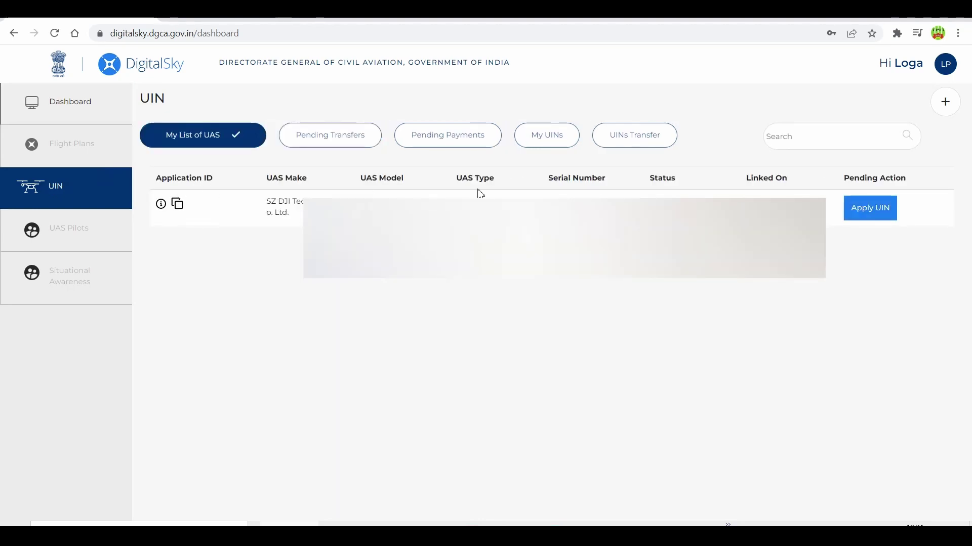
left_click(885, 216)
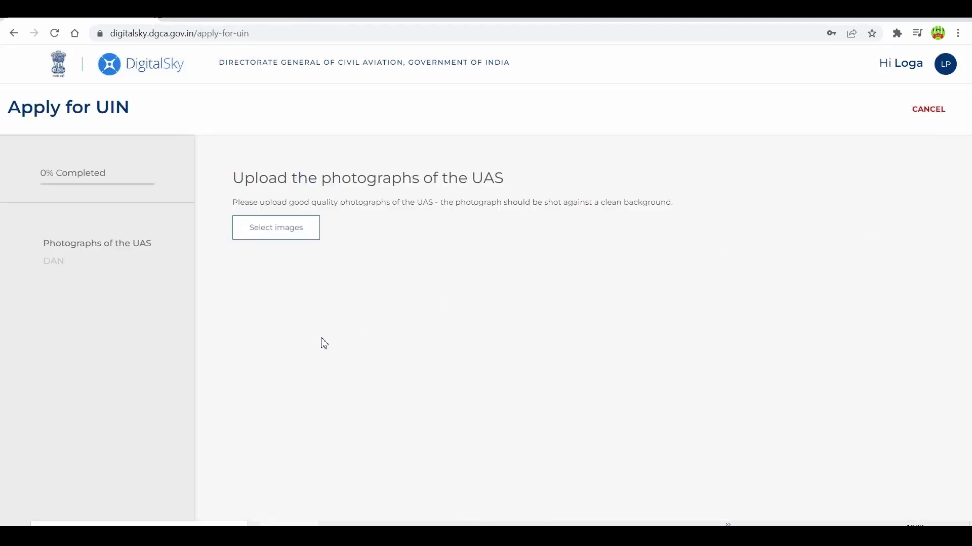
- Attach the drone's front-view, top-view and serial-number close-up photos, then upload all three
left_click(280, 237)
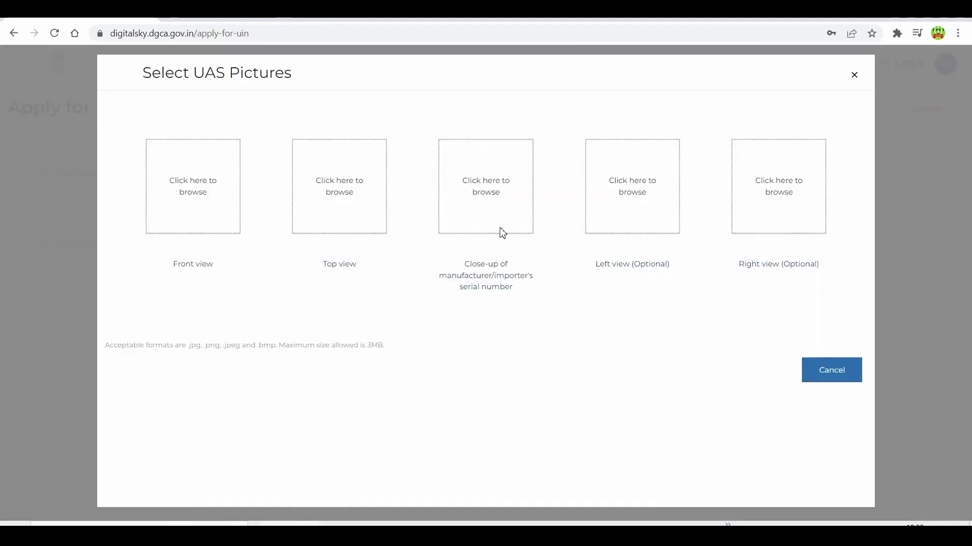
left_click(187, 201)
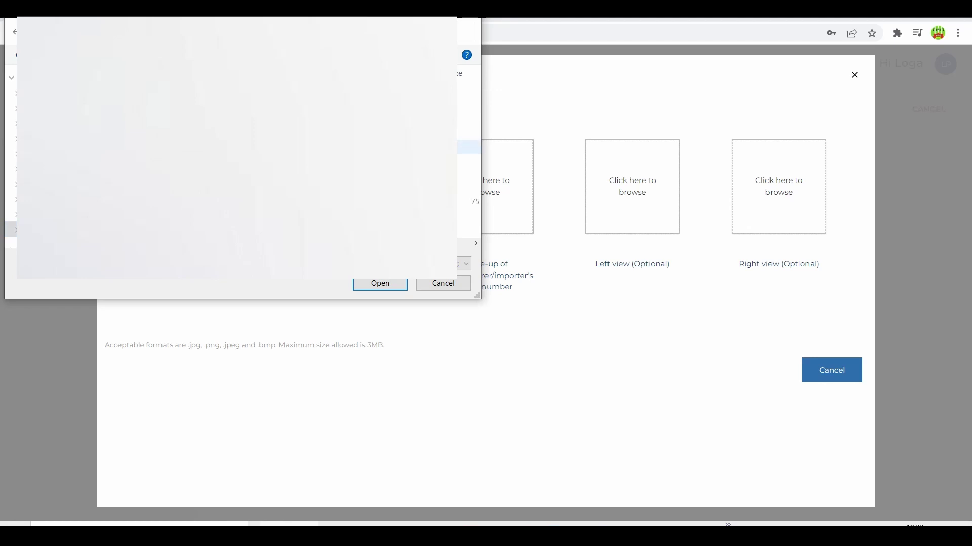
key("Return")
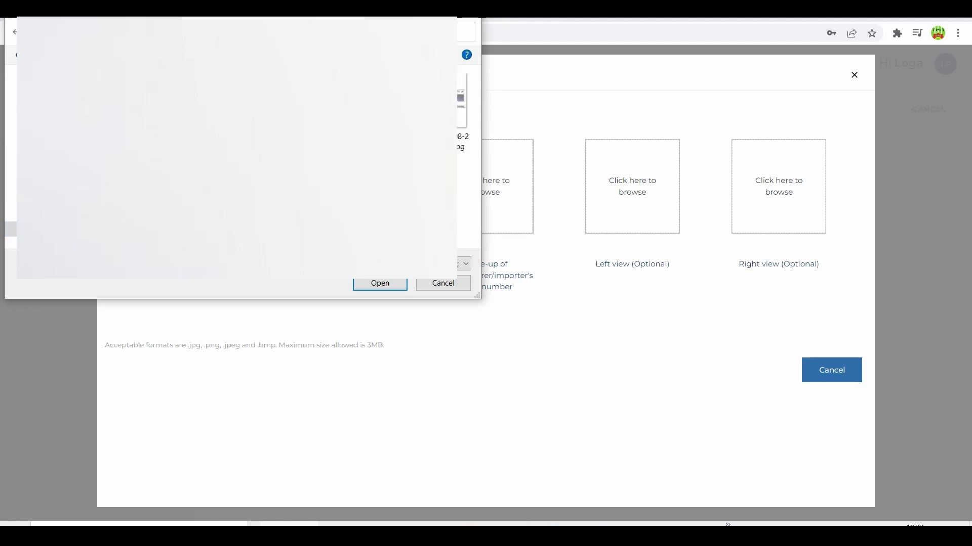
left_click(379, 283)
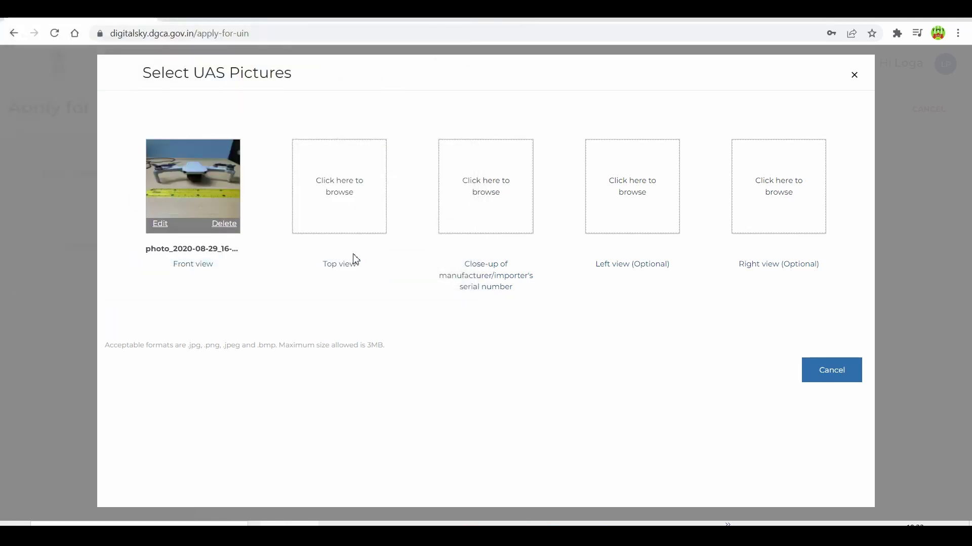
left_click(348, 186)
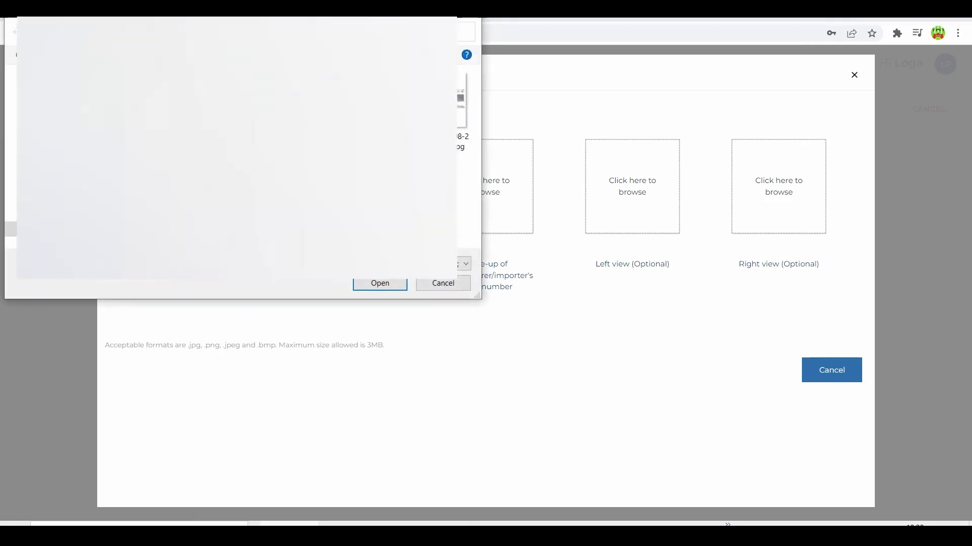
left_click(375, 282)
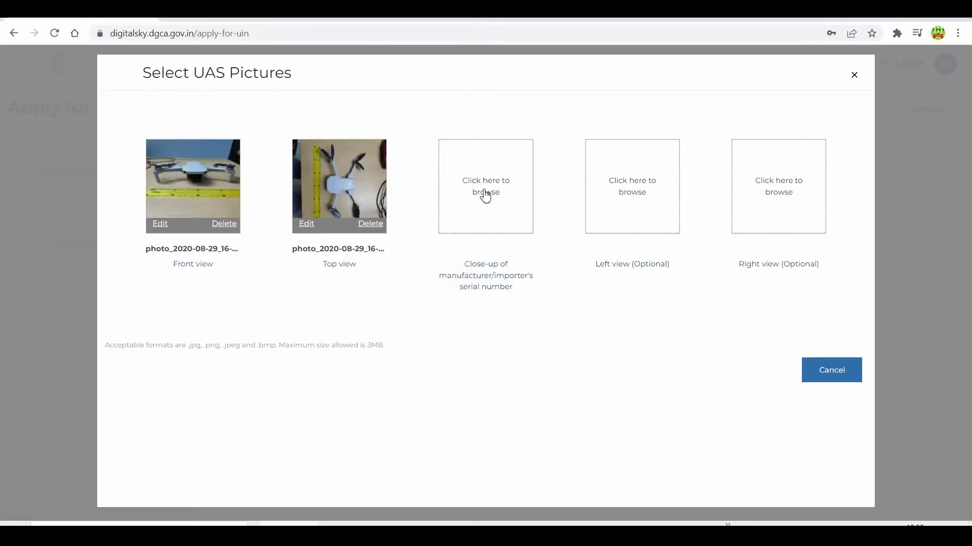
left_click(486, 195)
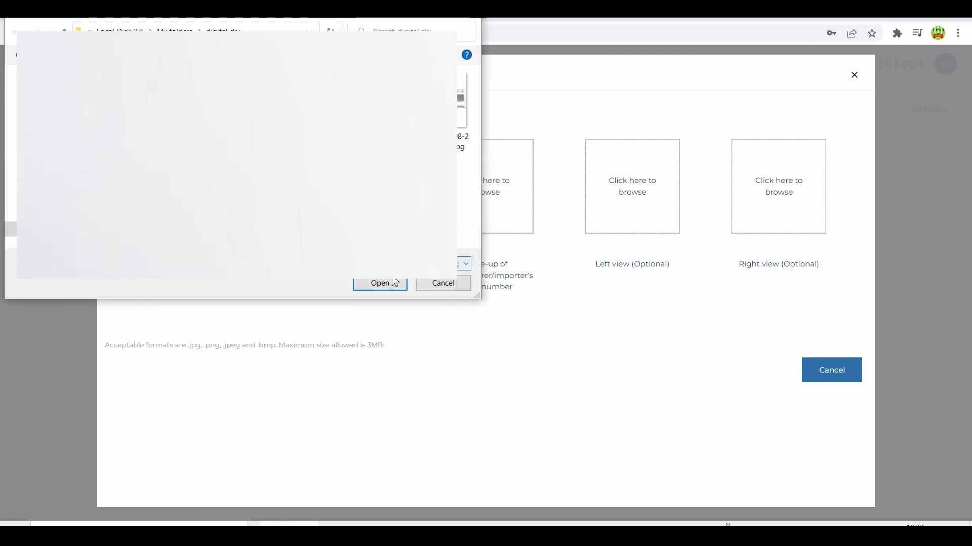
left_click(379, 283)
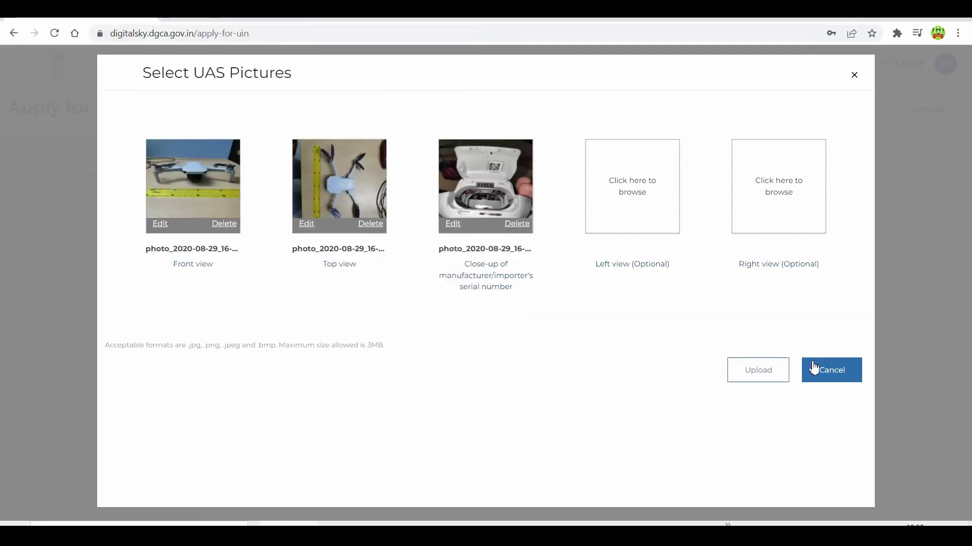
left_click(770, 373)
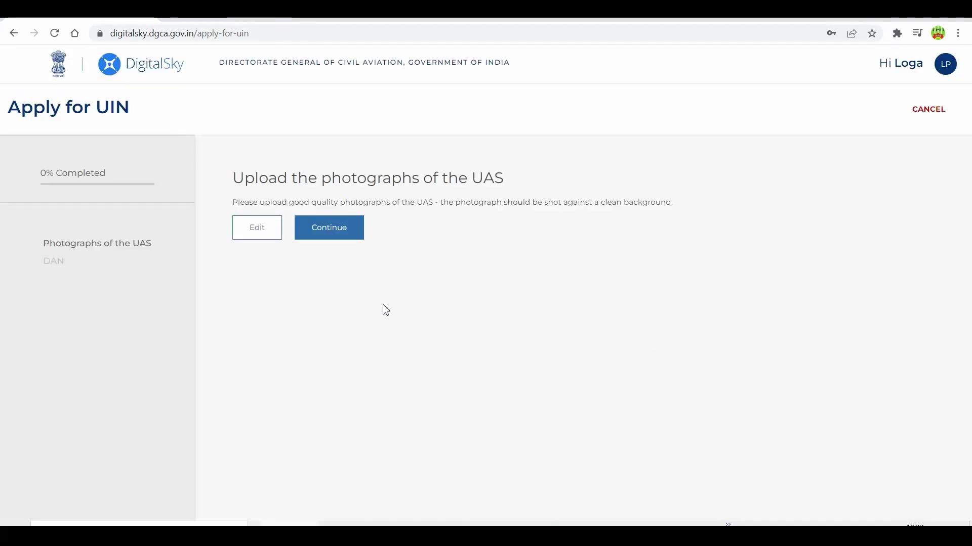
- Continue to the DAN step, enter NA as the GST paid invoice number, and switch to NA.pdf
left_click(339, 238)
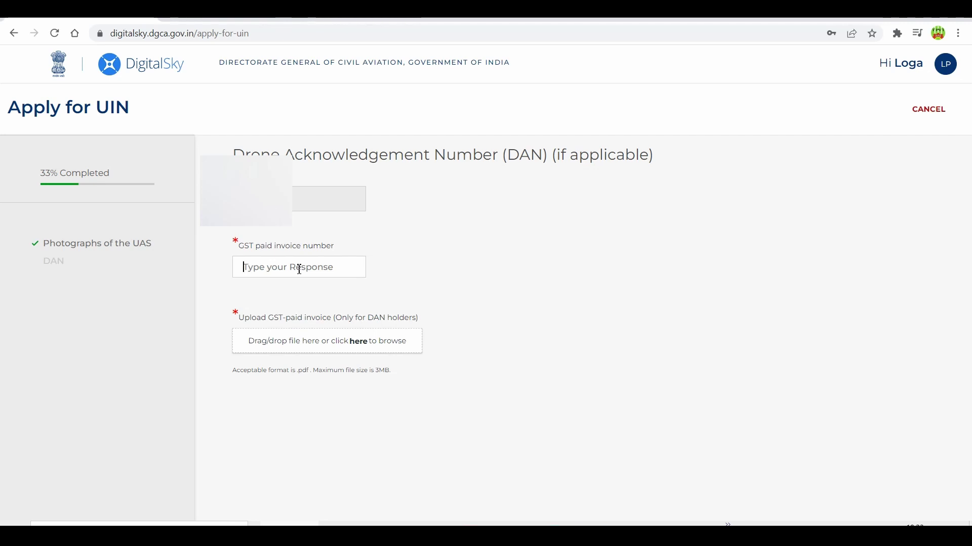
type("NA")
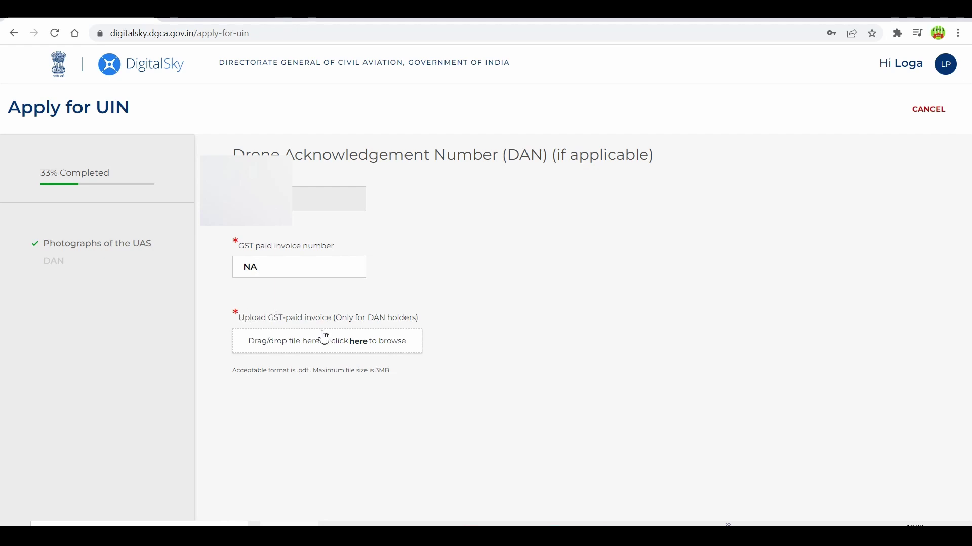
key("alt+Tab")
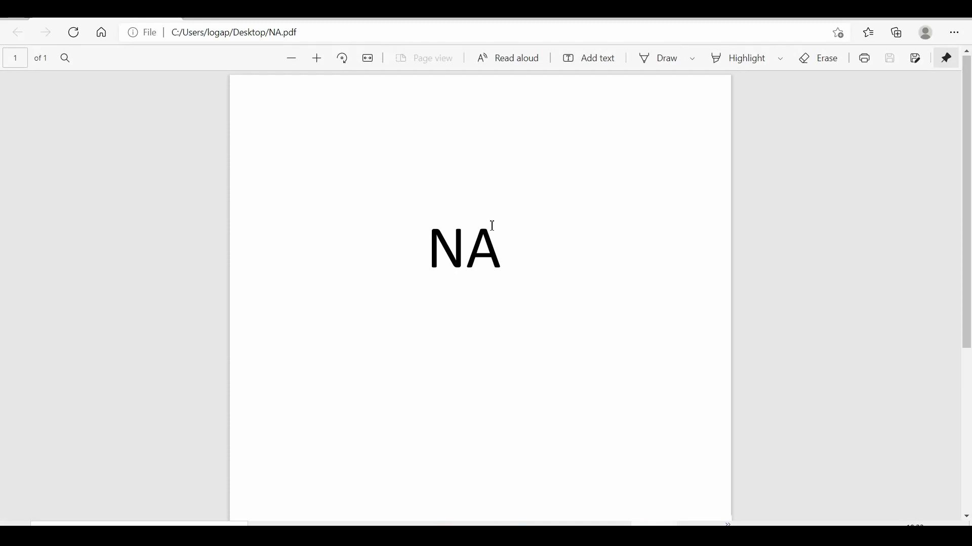
scroll(509, 275, "down", 4)
scroll(512, 278, "up", 4)
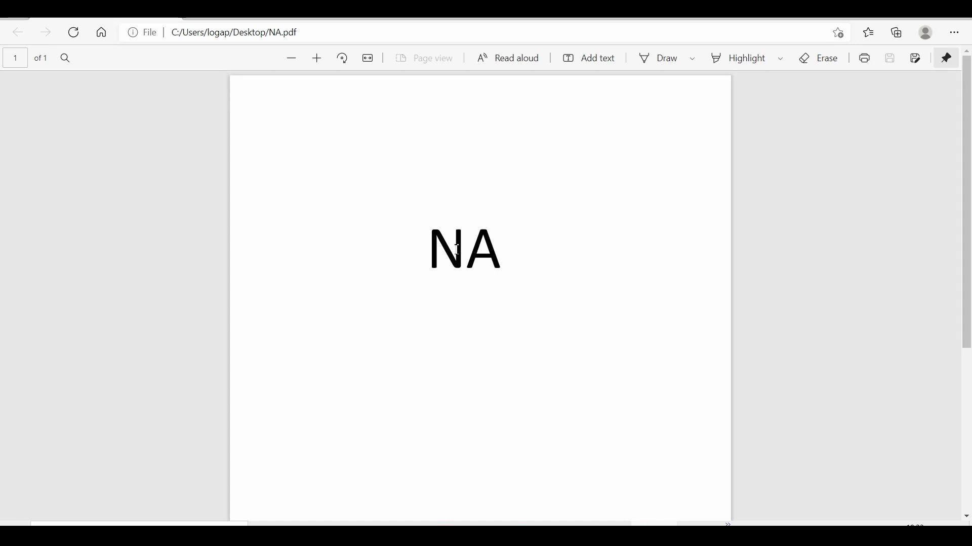
scroll(496, 258, "down", 3)
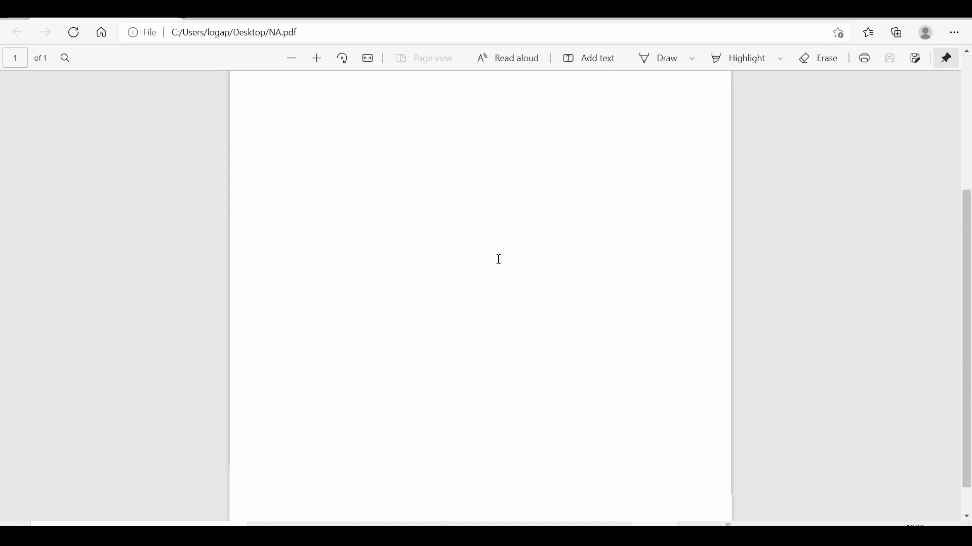
scroll(496, 258, "up", 3)
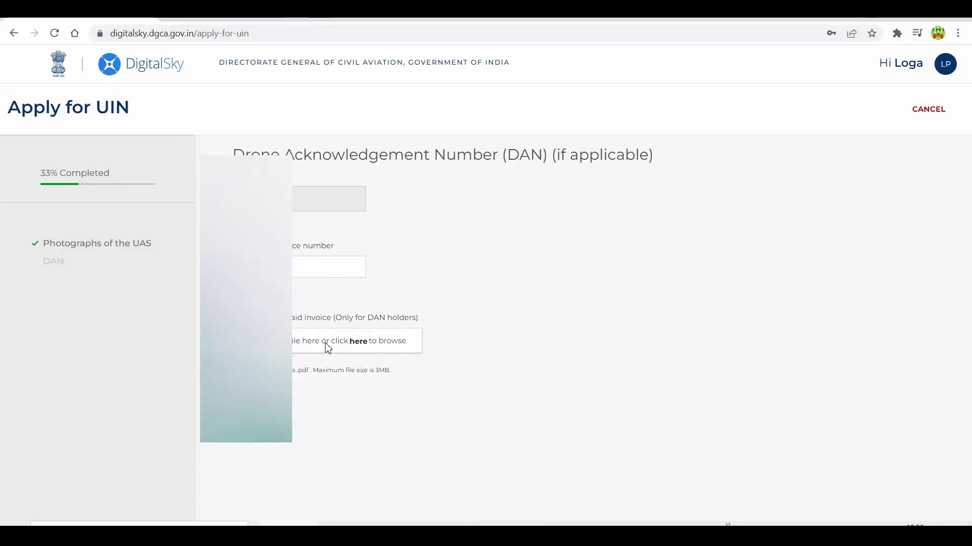
- Attach NA.pdf from the Desktop as the GST-paid invoice
left_click(327, 347)
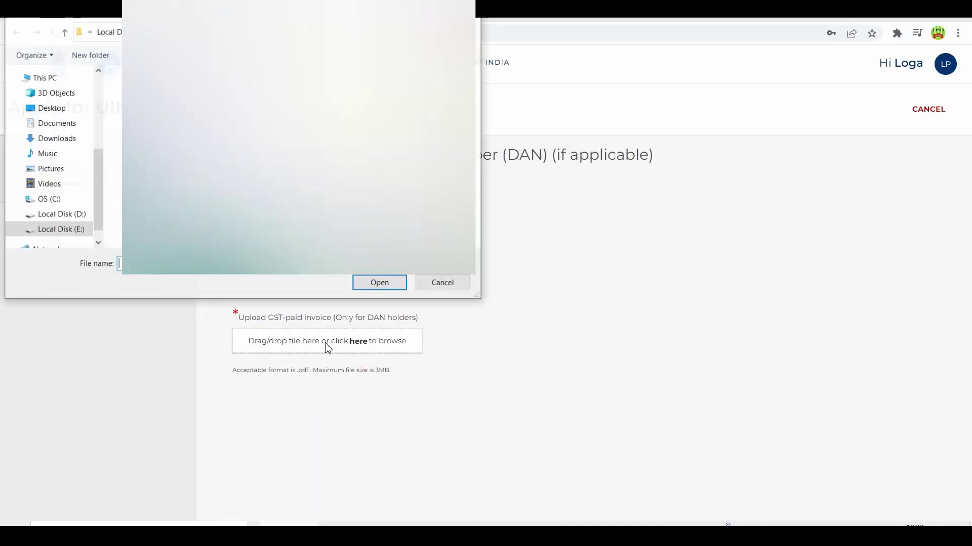
left_click(64, 108)
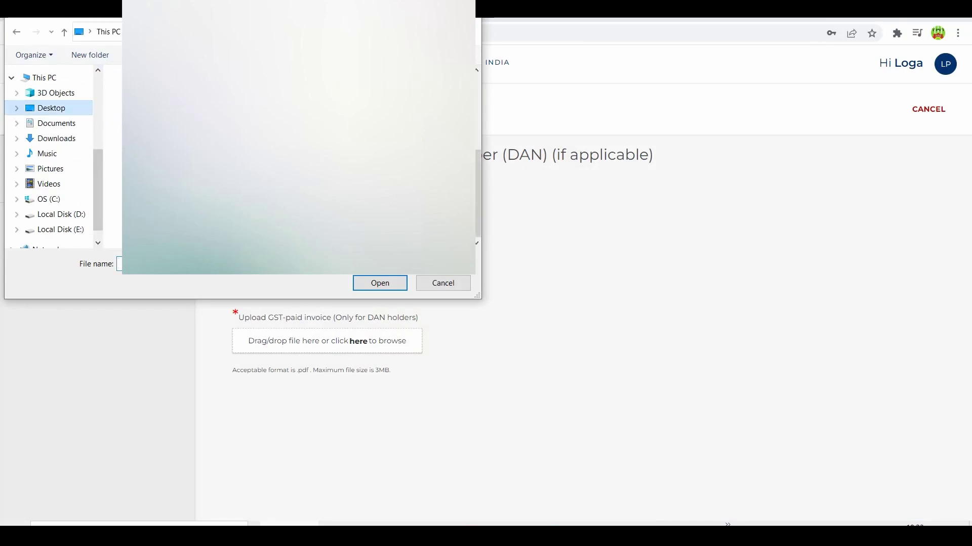
left_click(377, 283)
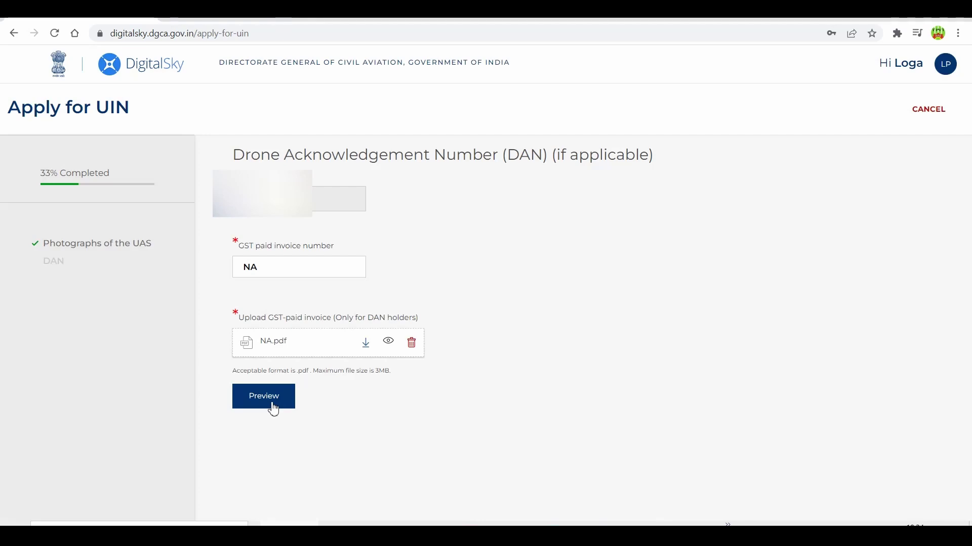
- Review the application preview, accept the declaration, and proceed to the ₹100.00 fee payment
left_click(273, 399)
scroll(273, 404, "down", 10)
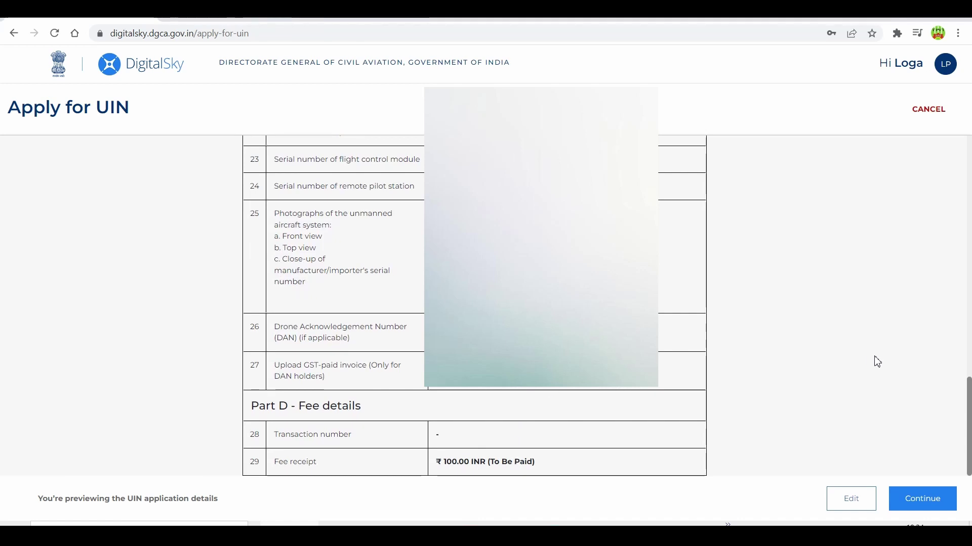
left_click(929, 497)
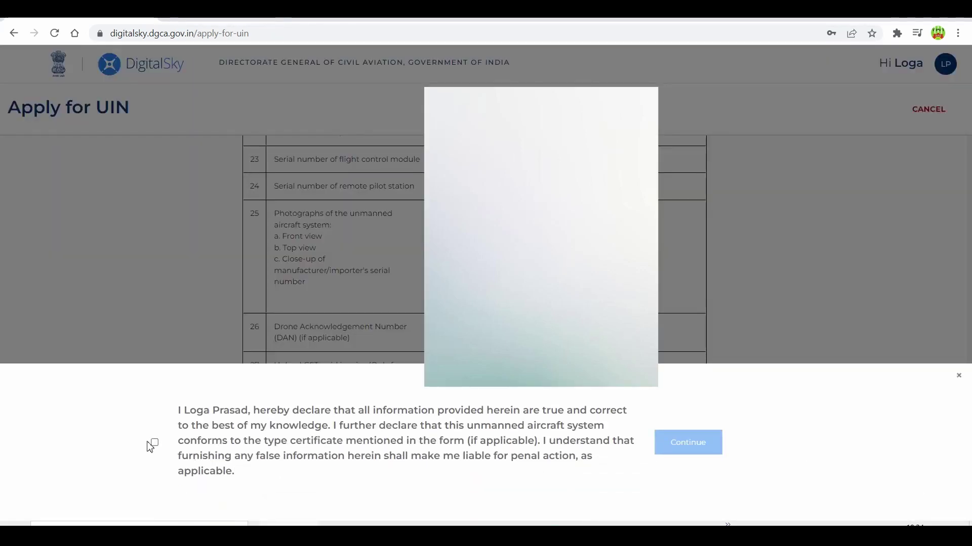
left_click(154, 443)
left_click(702, 442)
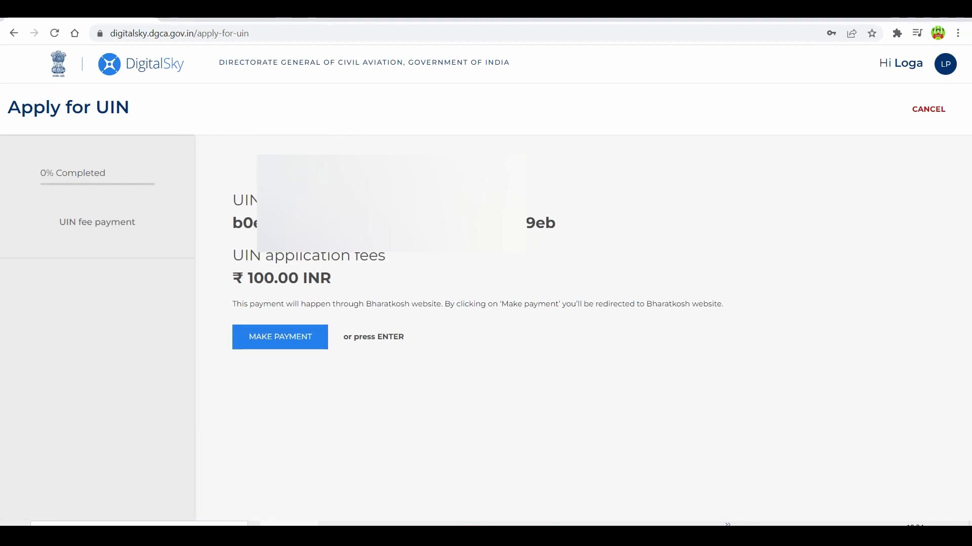
- Pay the ₹100 UIN fee through Bharatkosh and confirm it with the bank's OTP
left_click(281, 335)
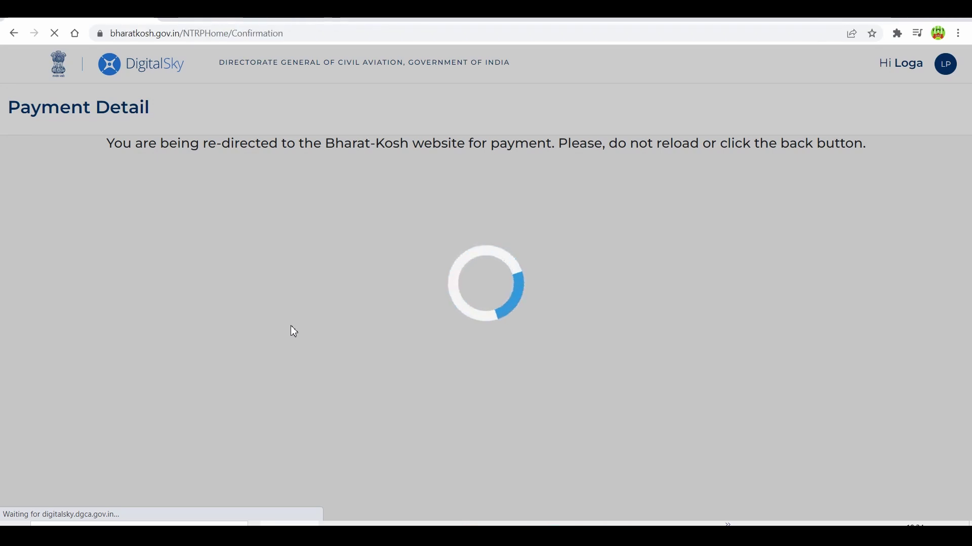
scroll(486, 284, "down", 4)
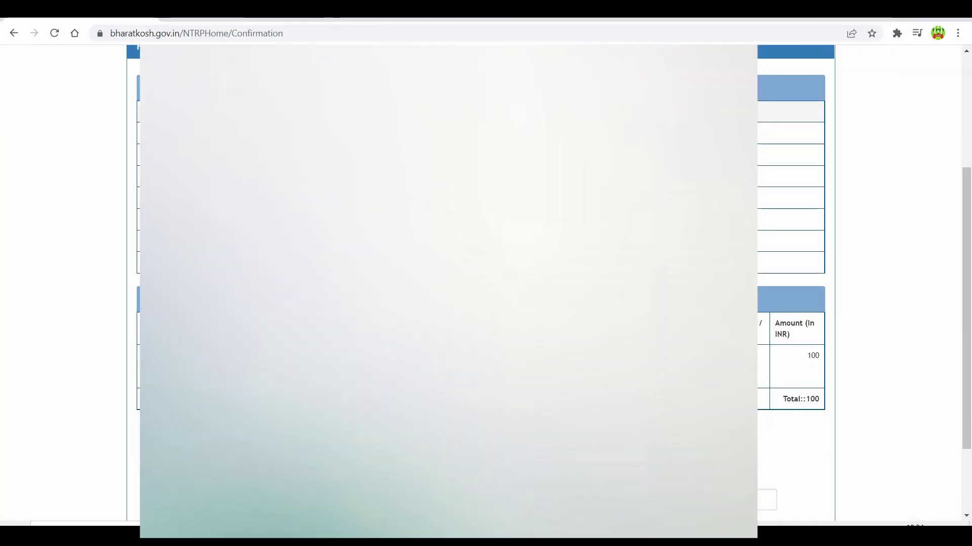
scroll(486, 283, "down", 3)
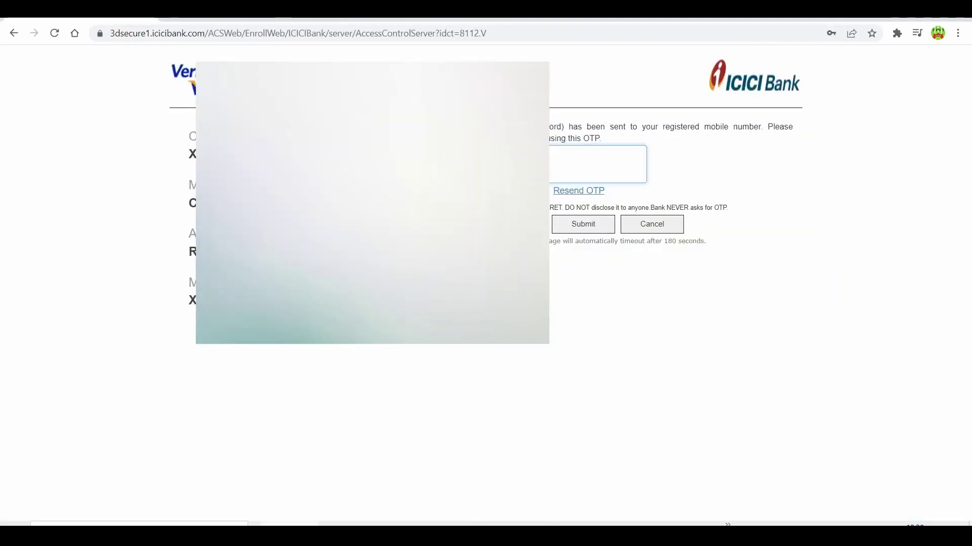
left_click(576, 230)
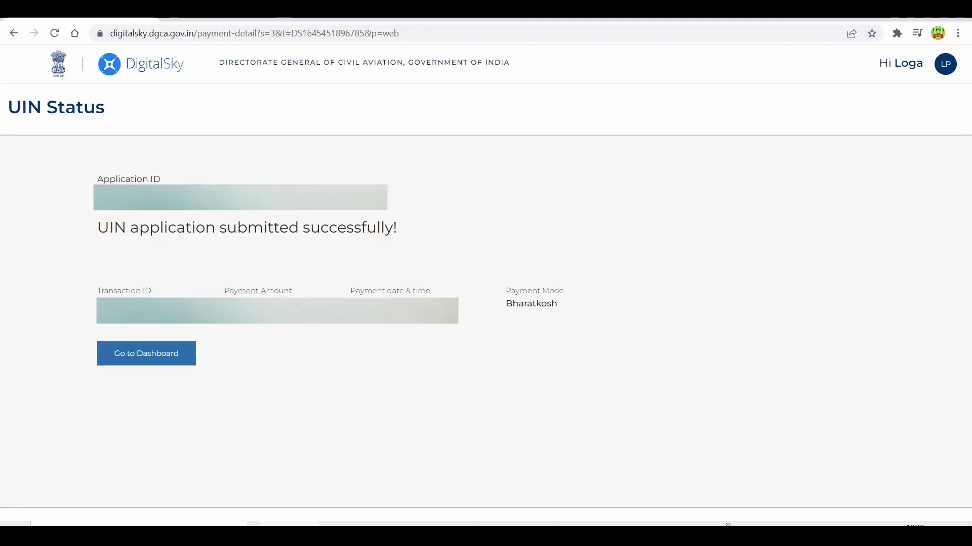
- Open the active UIN's Form D-2 details under My UINs and print them to PDF
left_click(175, 359)
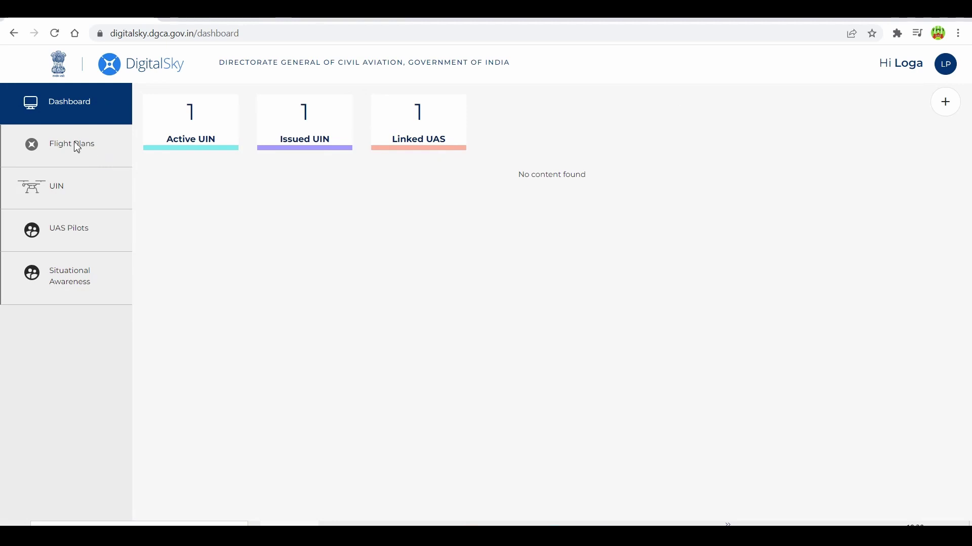
left_click(62, 185)
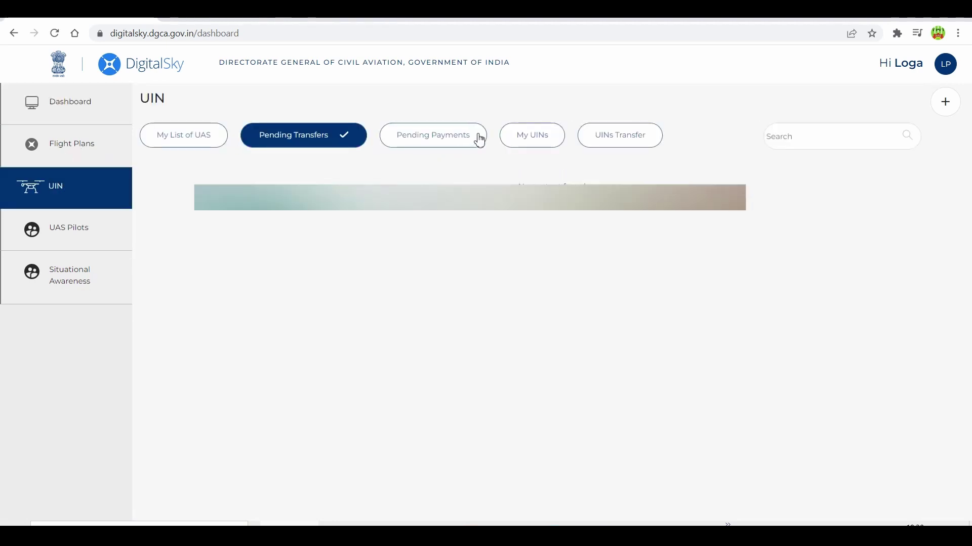
left_click(516, 137)
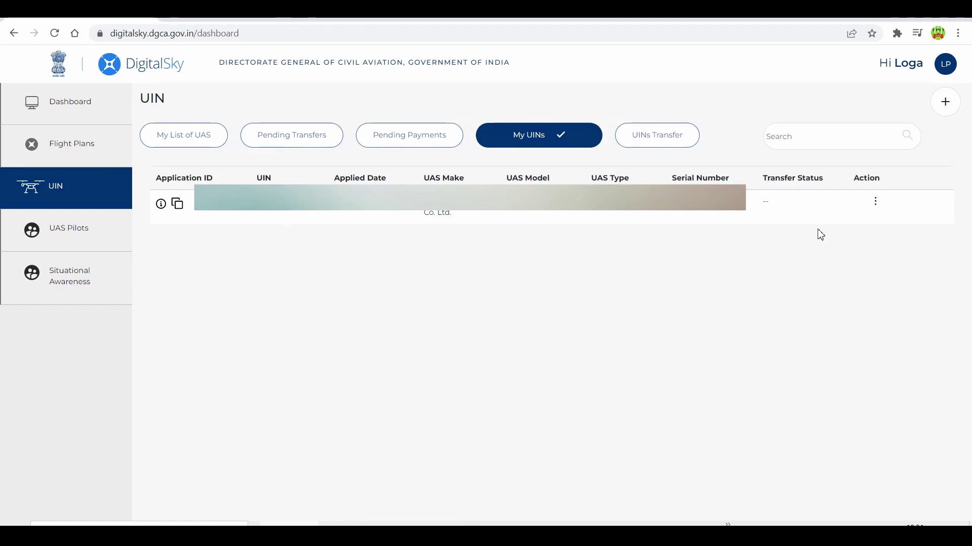
left_click(875, 202)
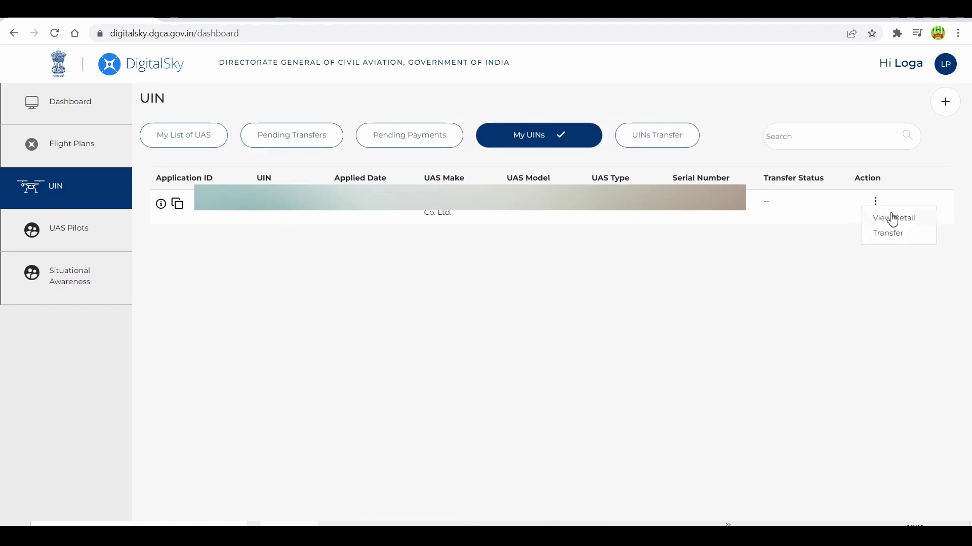
left_click(889, 217)
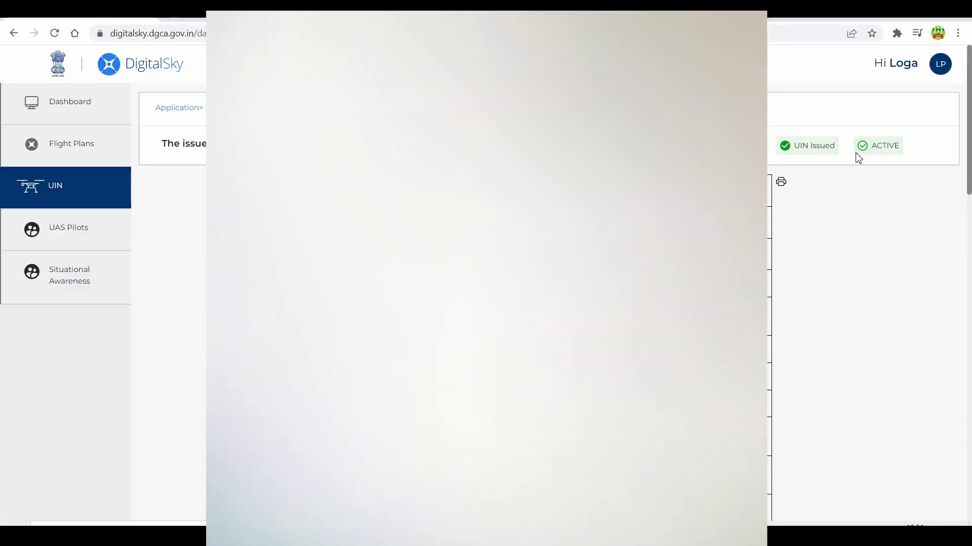
left_click(783, 183)
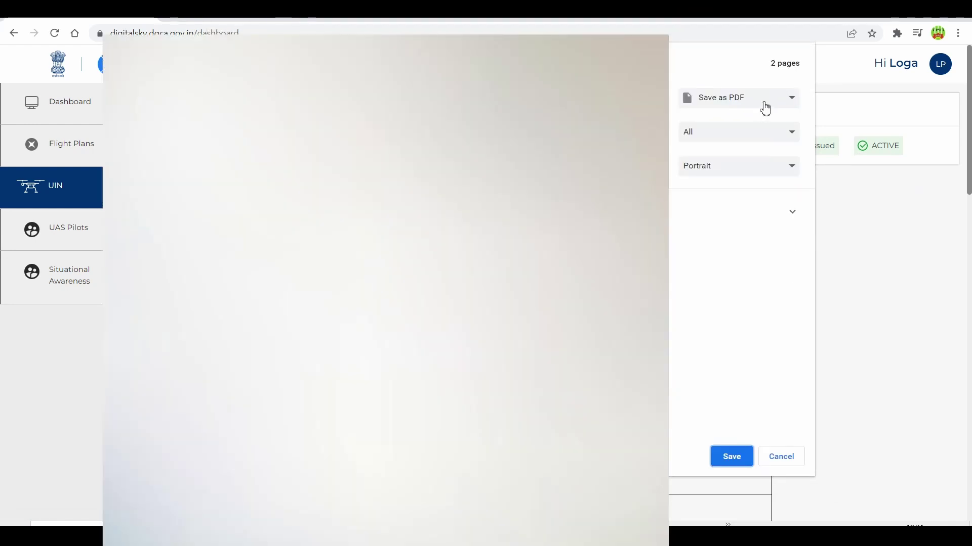
key("Escape")
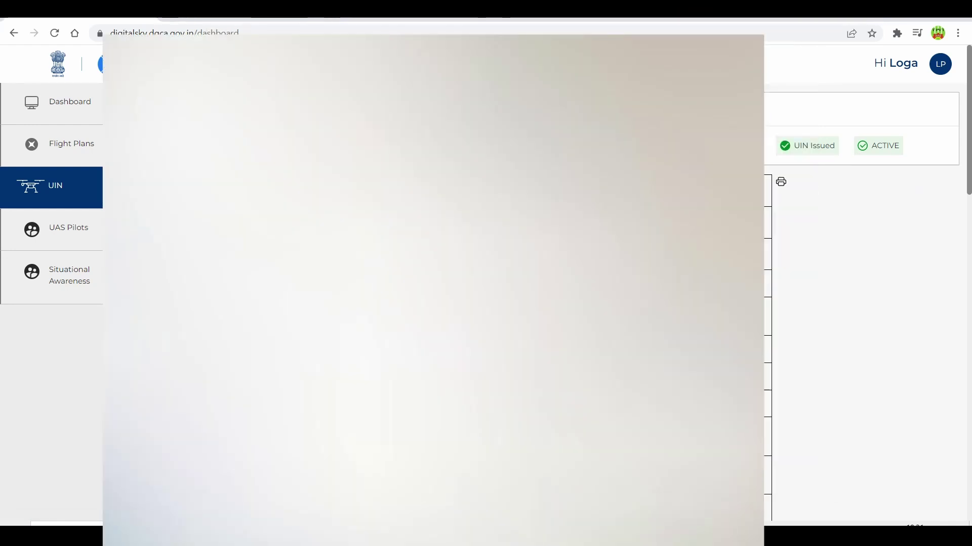